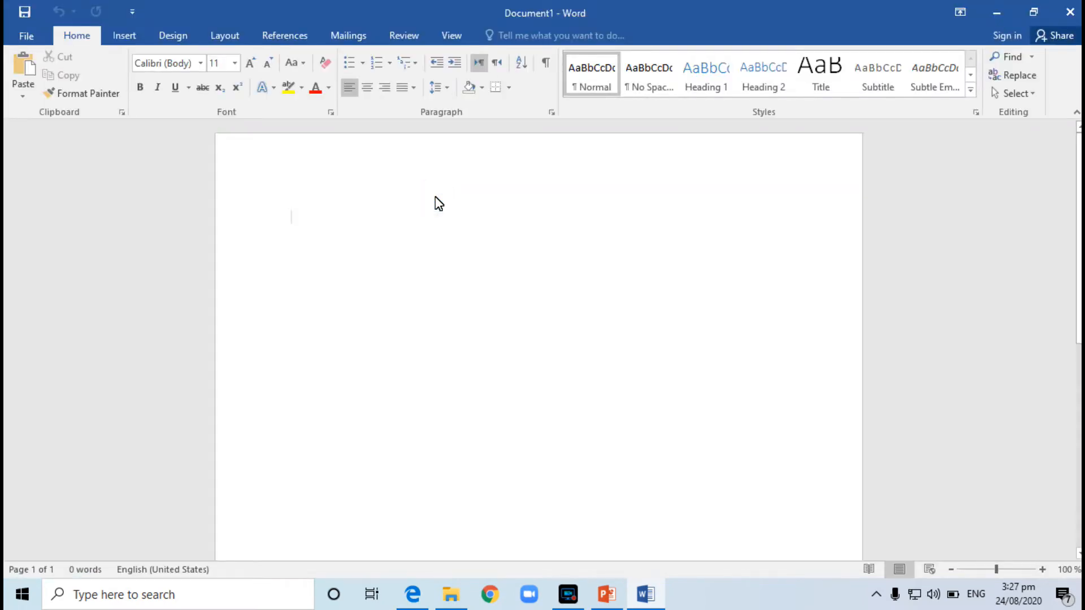
Step: Insert a table with four columns and five rows into the blank document
click(127, 42)
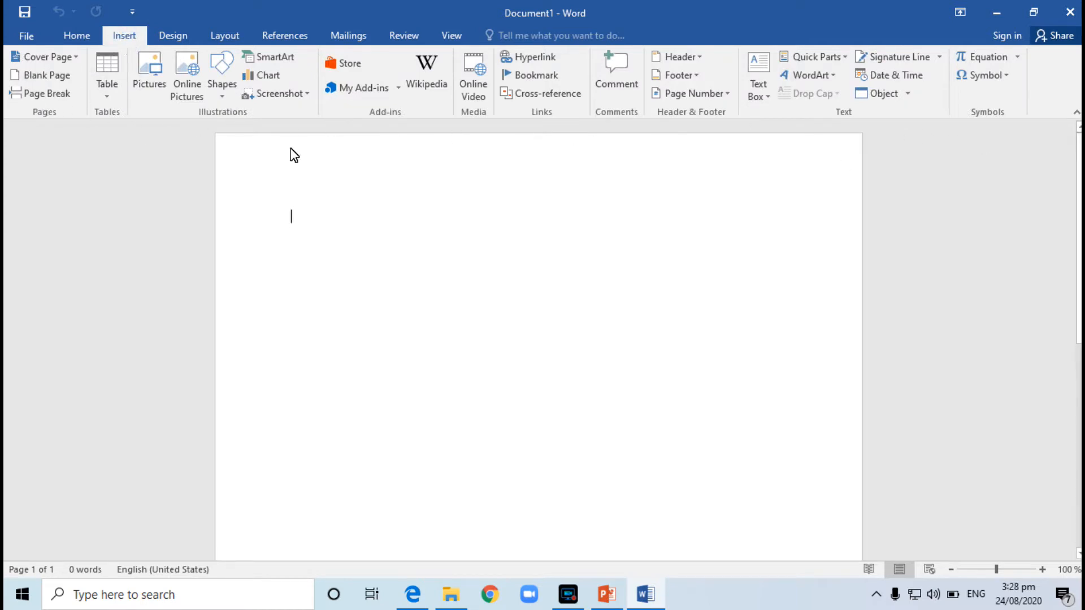
click(110, 102)
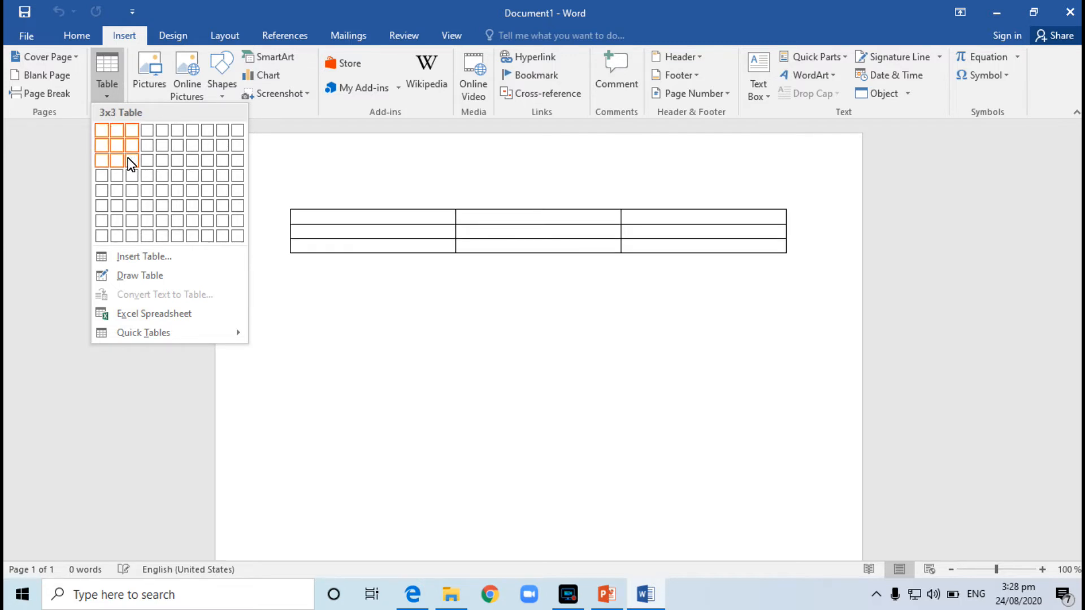
click(148, 193)
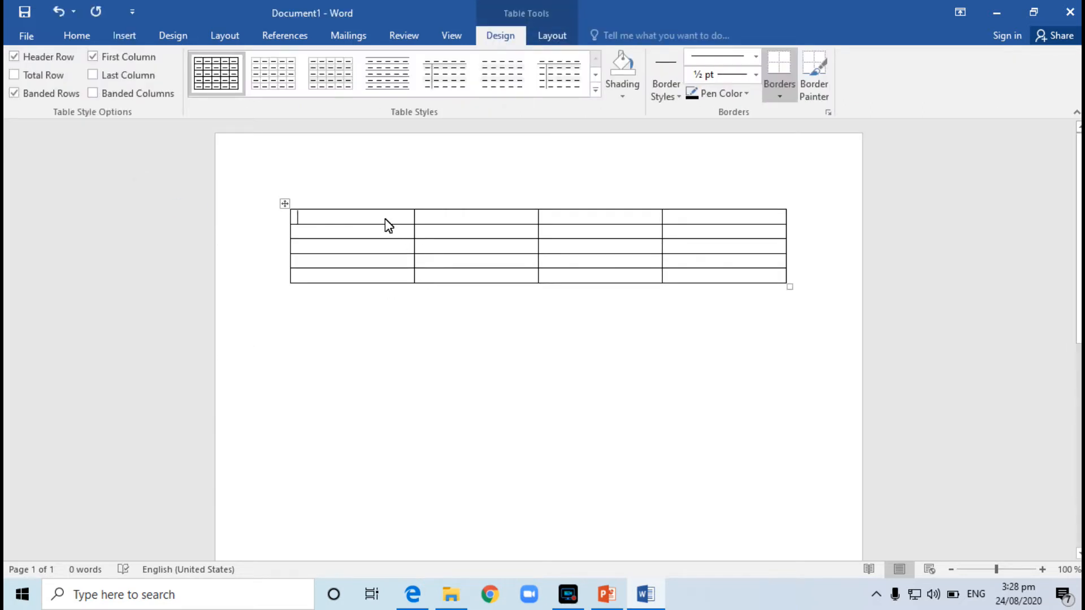
Step: Try selecting the table's first row and first column
drag(371, 218, 699, 213)
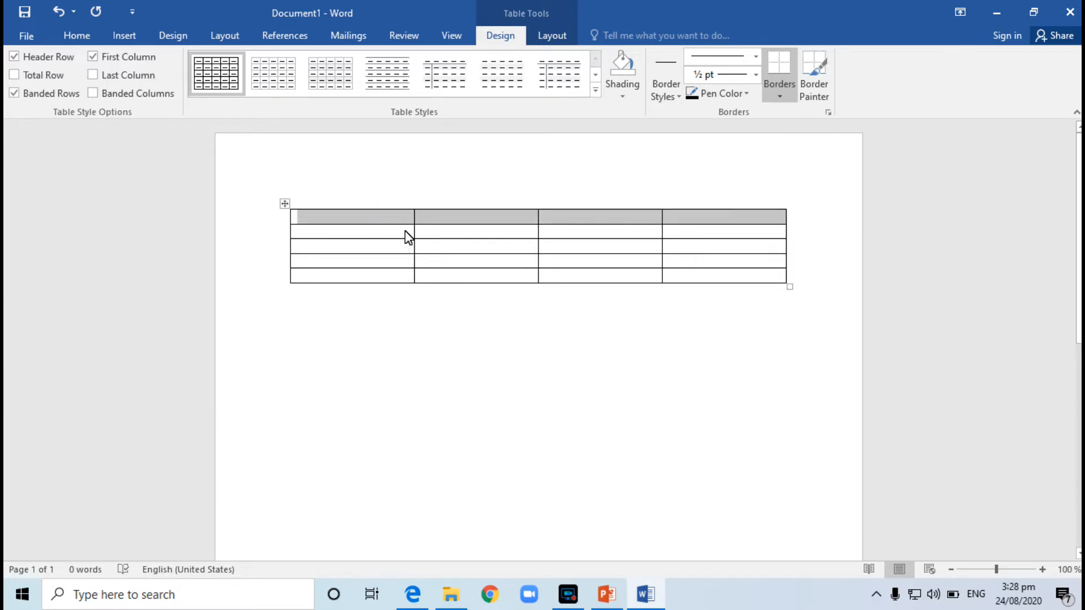
click(394, 210)
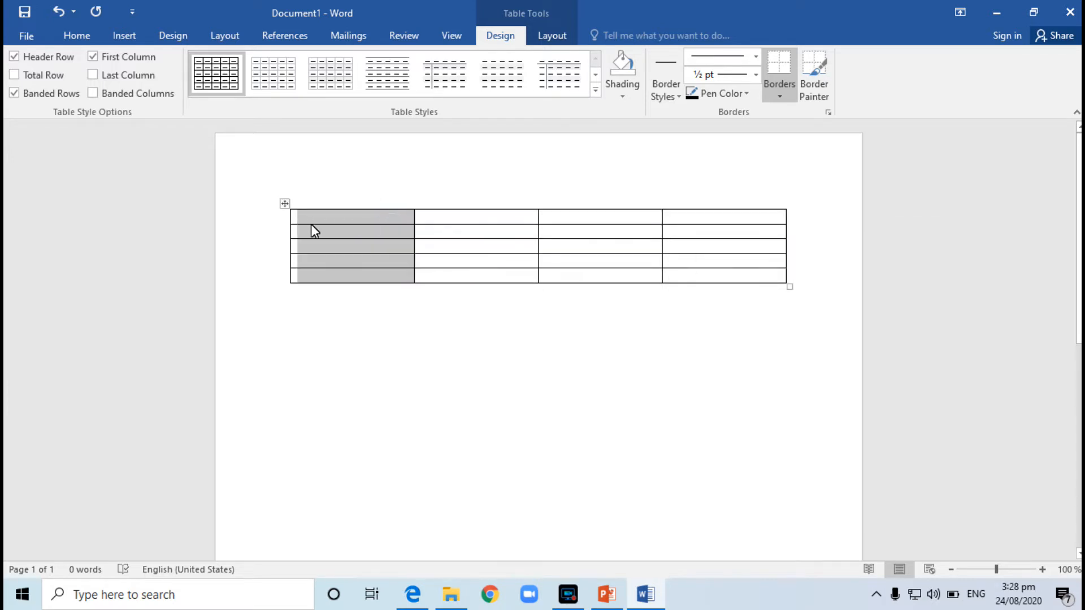
click(282, 220)
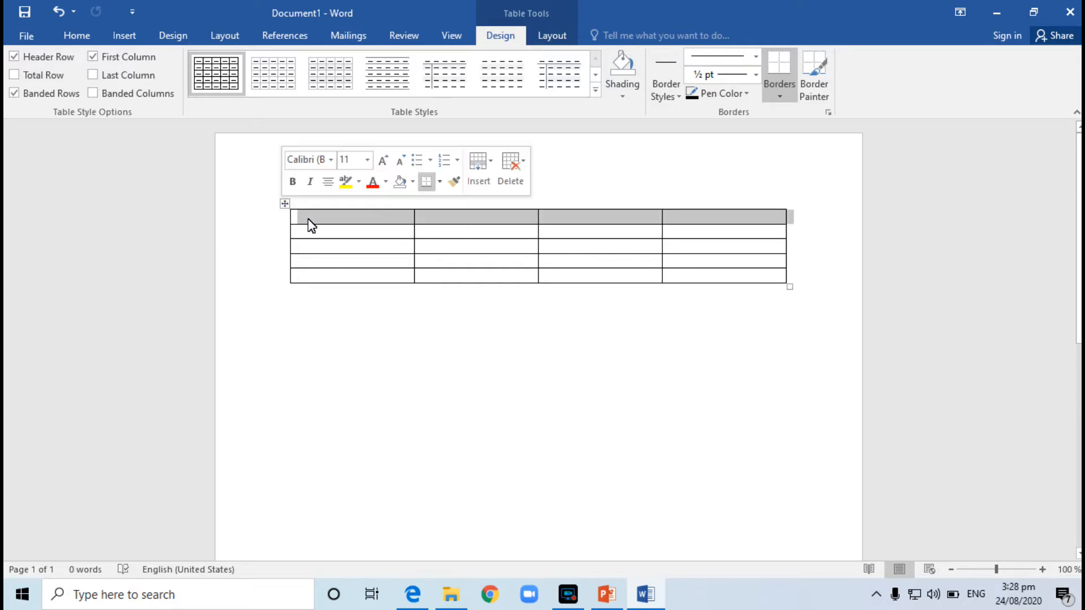
click(308, 222)
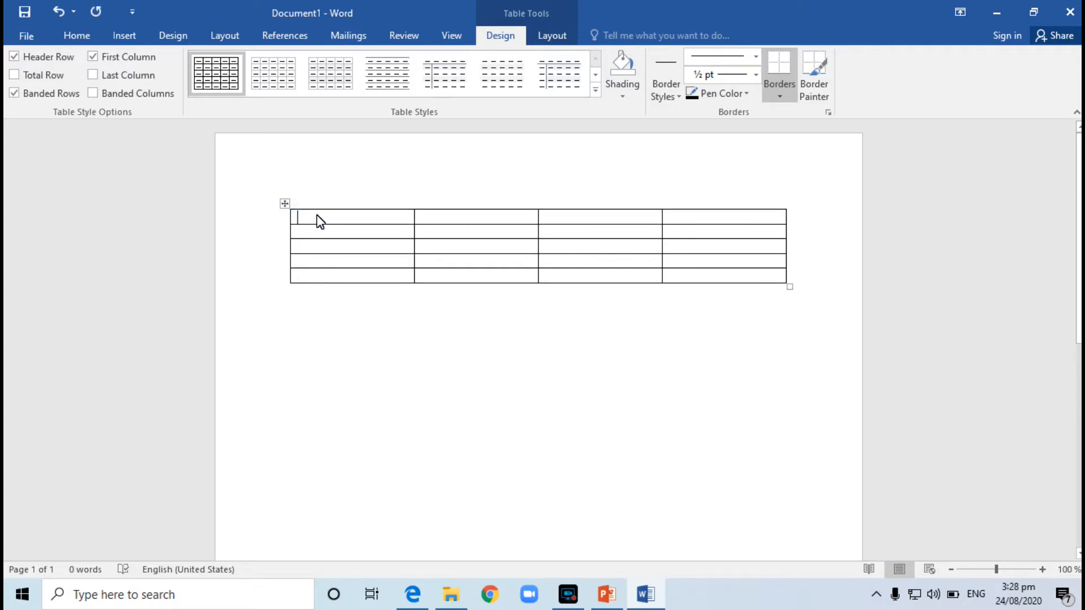
Step: Merge the first two cells of the table's top row, and merge the result with the remaining cells into one full-width cell
drag(315, 215, 459, 228)
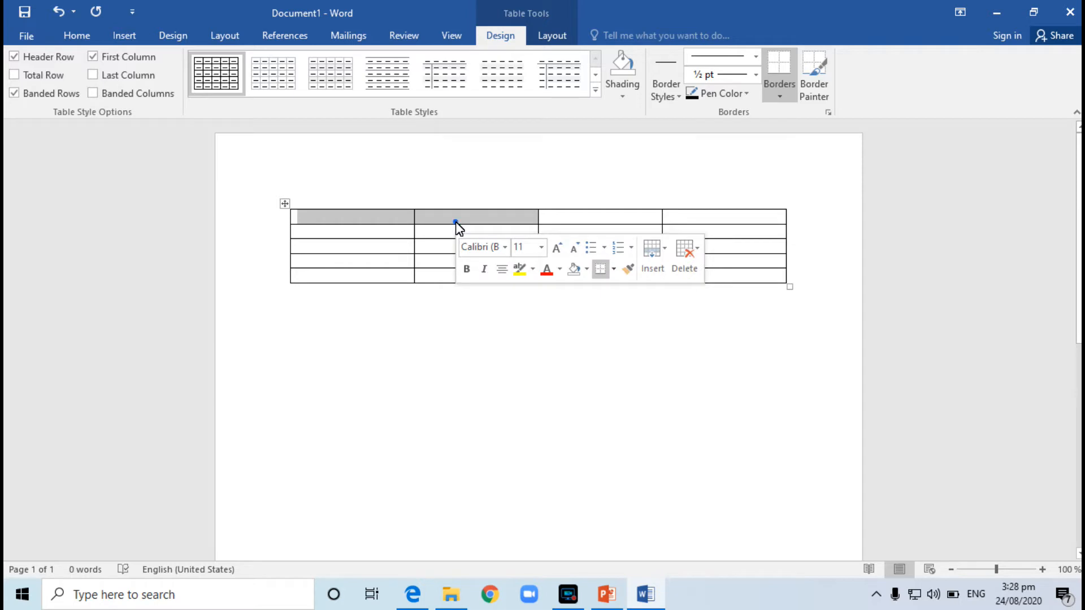
right_click(456, 222)
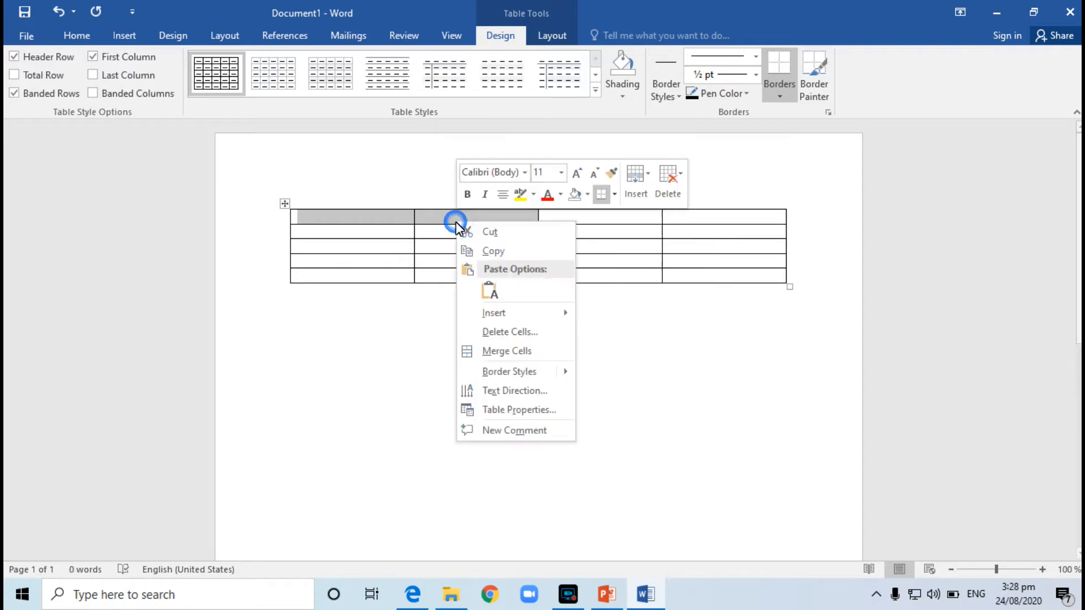
click(494, 349)
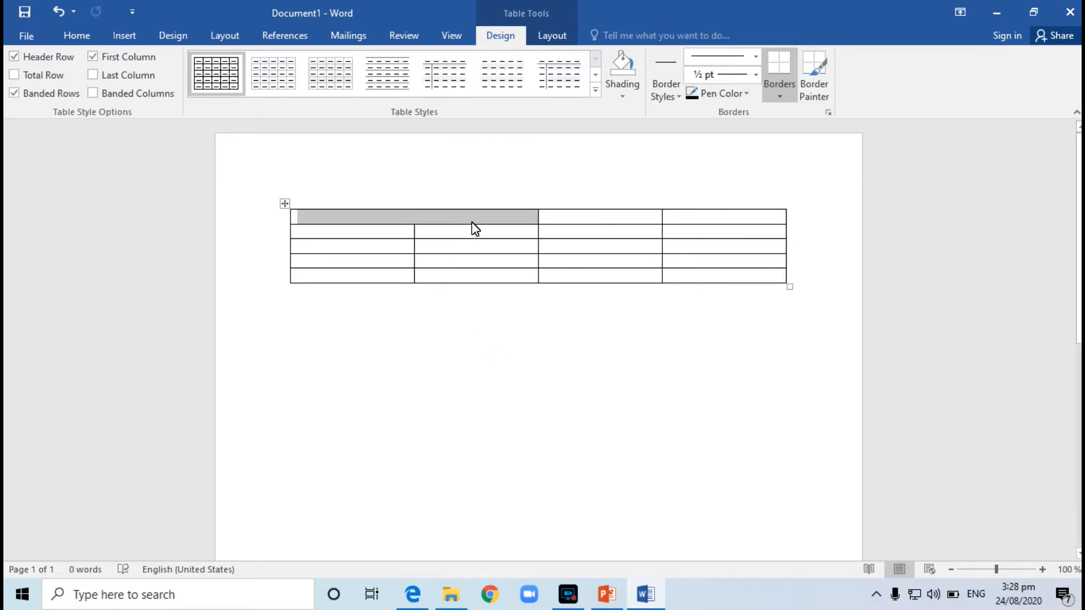
drag(471, 222, 673, 222)
right_click(673, 222)
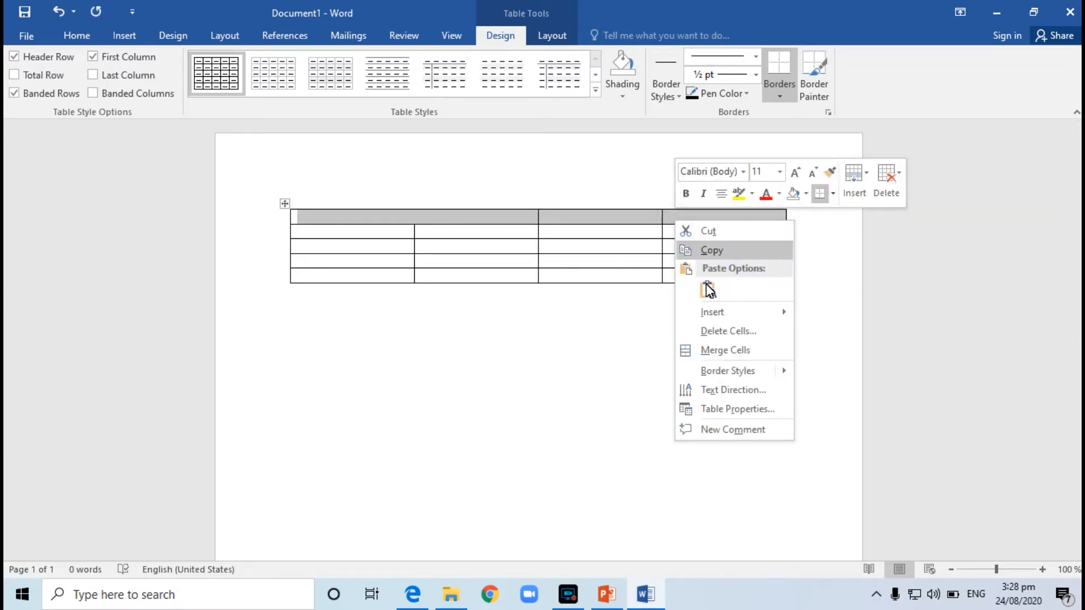
click(721, 355)
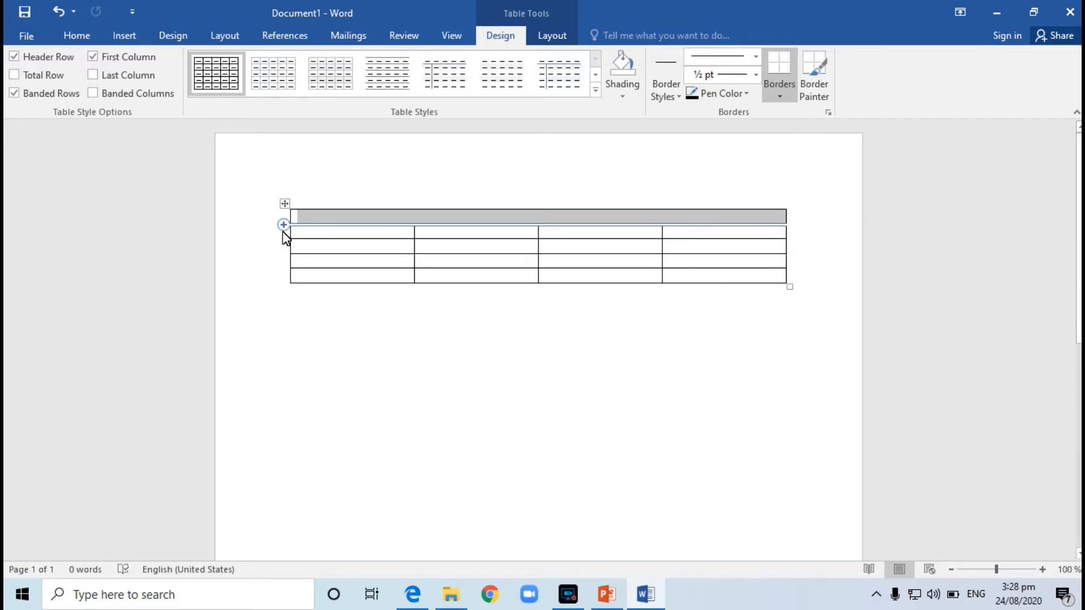
click(283, 225)
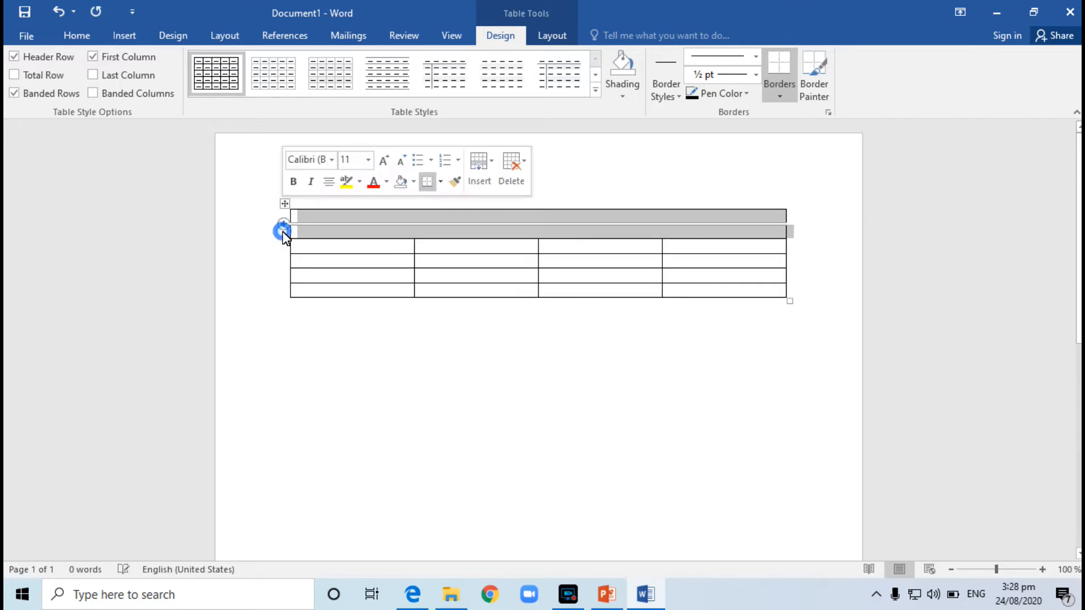
right_click(313, 231)
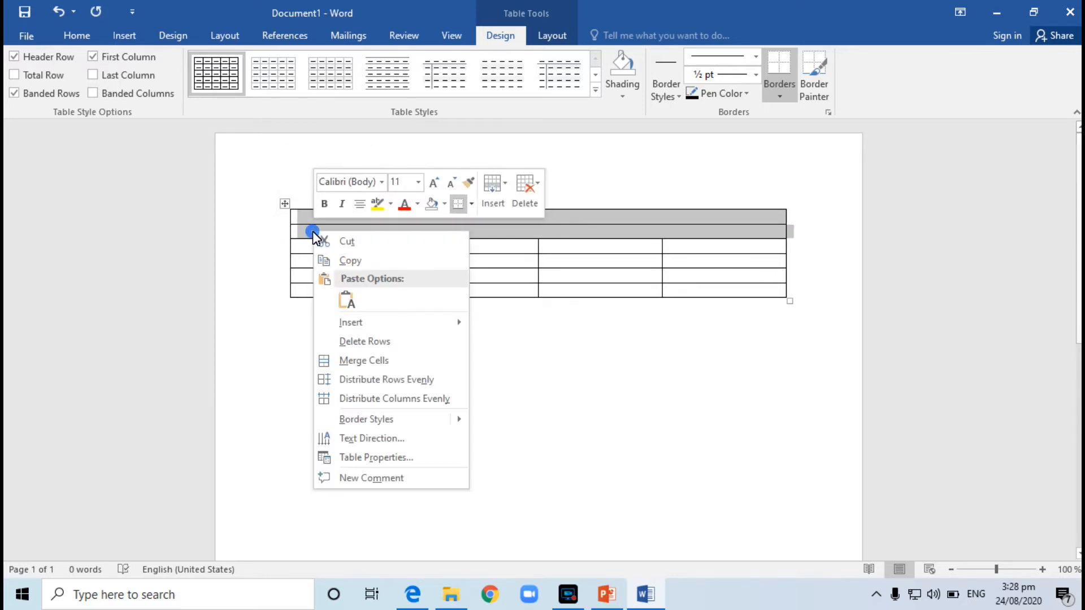
click(355, 341)
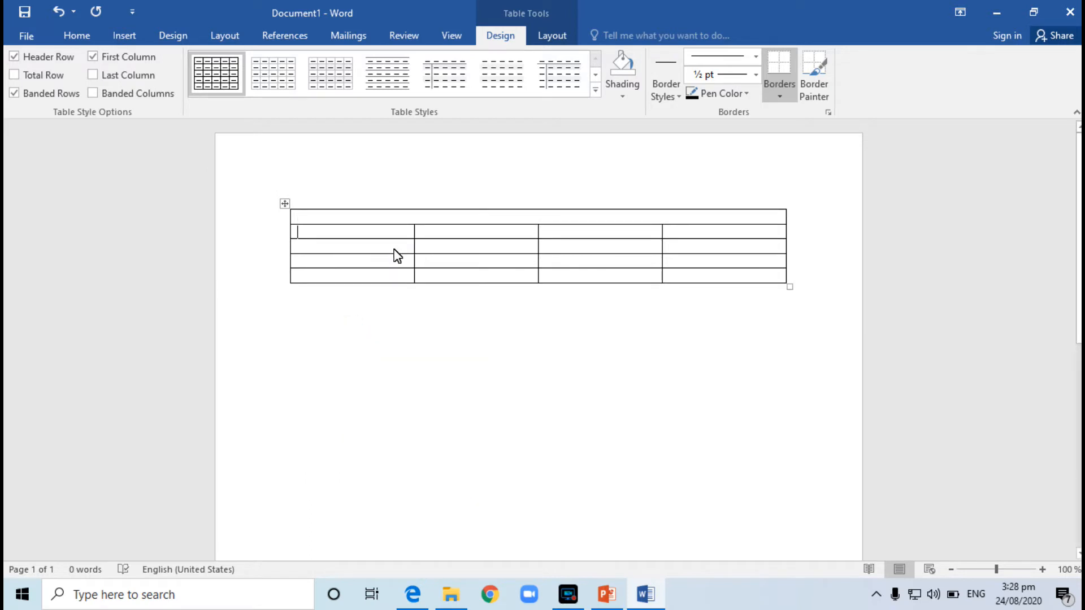
Step: Merge the first-column cells of the table's second and third rows into one cell
click(369, 232)
drag(369, 233, 367, 252)
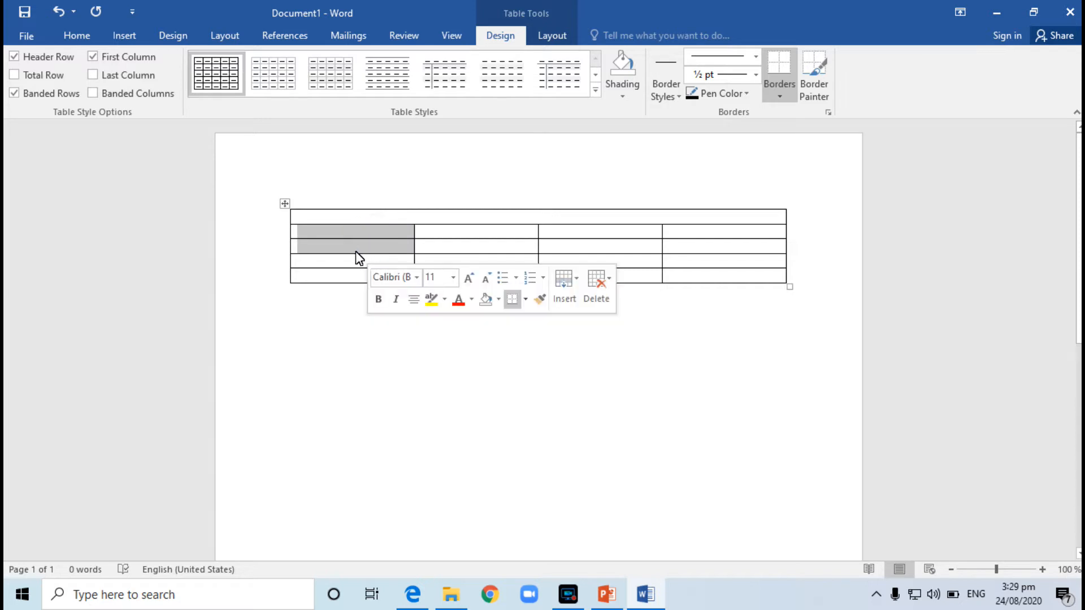
right_click(354, 251)
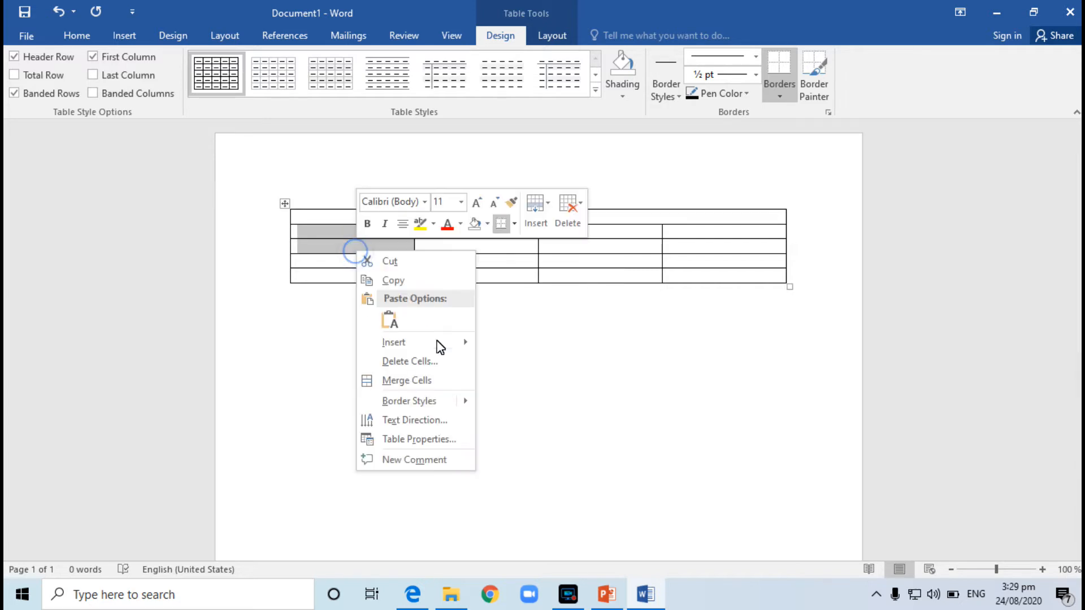
click(418, 380)
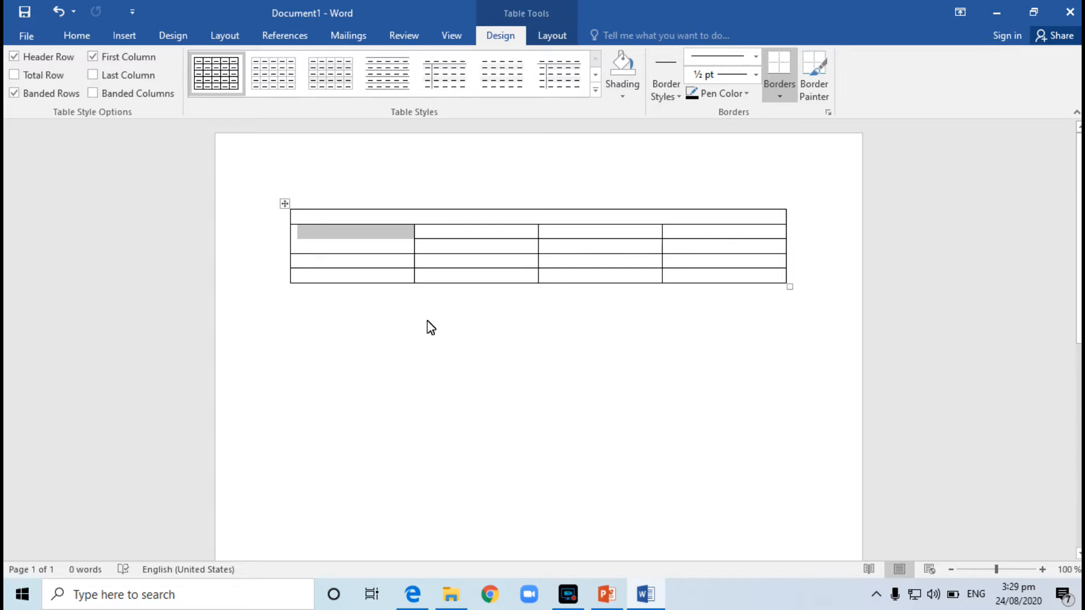
Step: Apply the green grid table style with a solid-coloured header and first column to the whole table
click(285, 207)
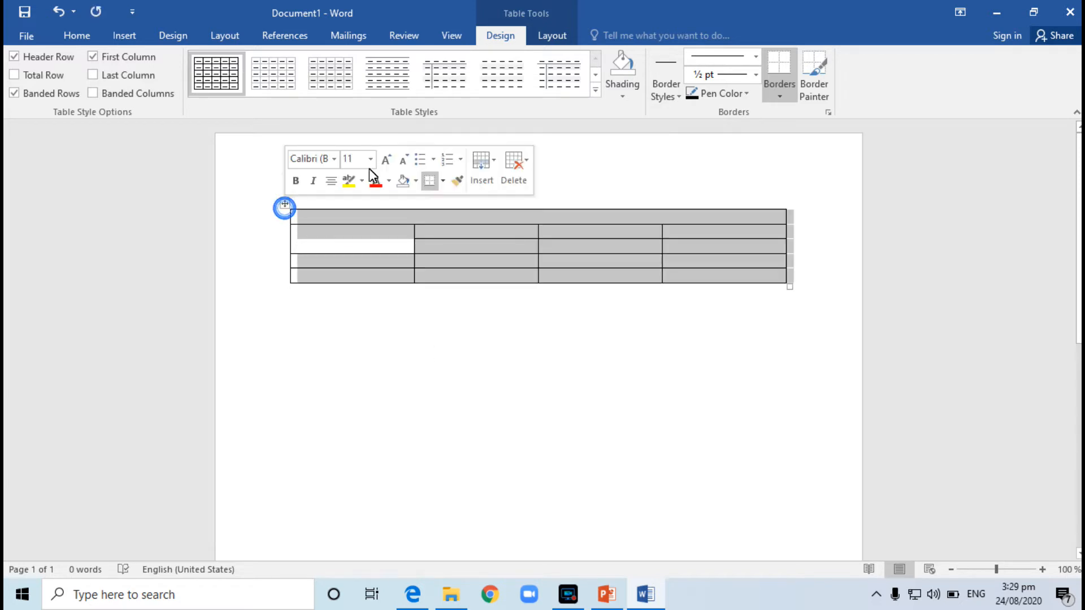
click(595, 93)
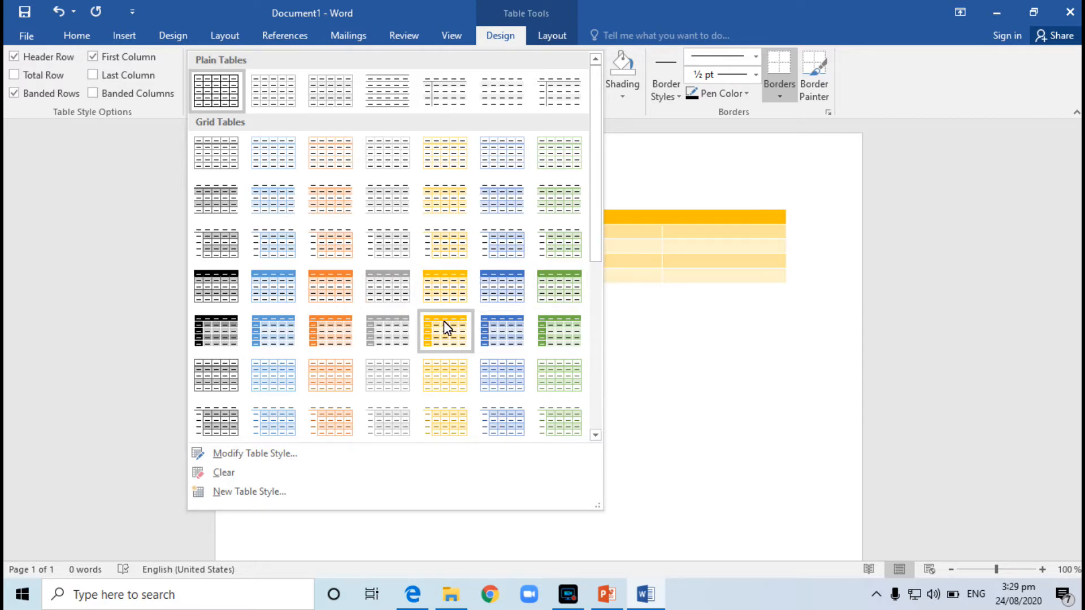
click(544, 346)
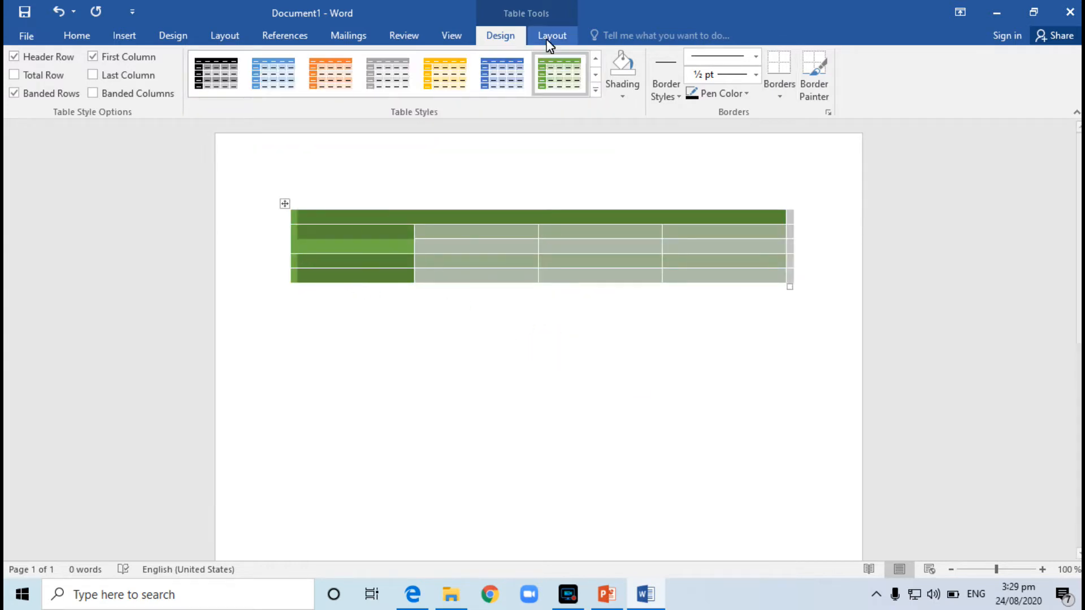
Step: Change the table to the green grid style with a solid header, light banded rows and no solid first column
click(598, 90)
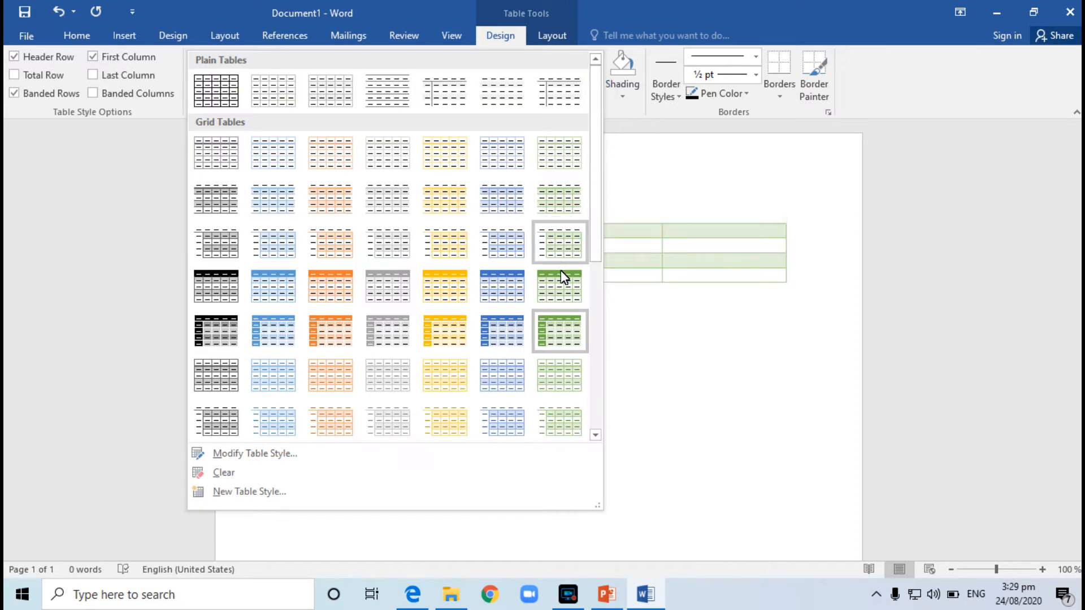
click(560, 284)
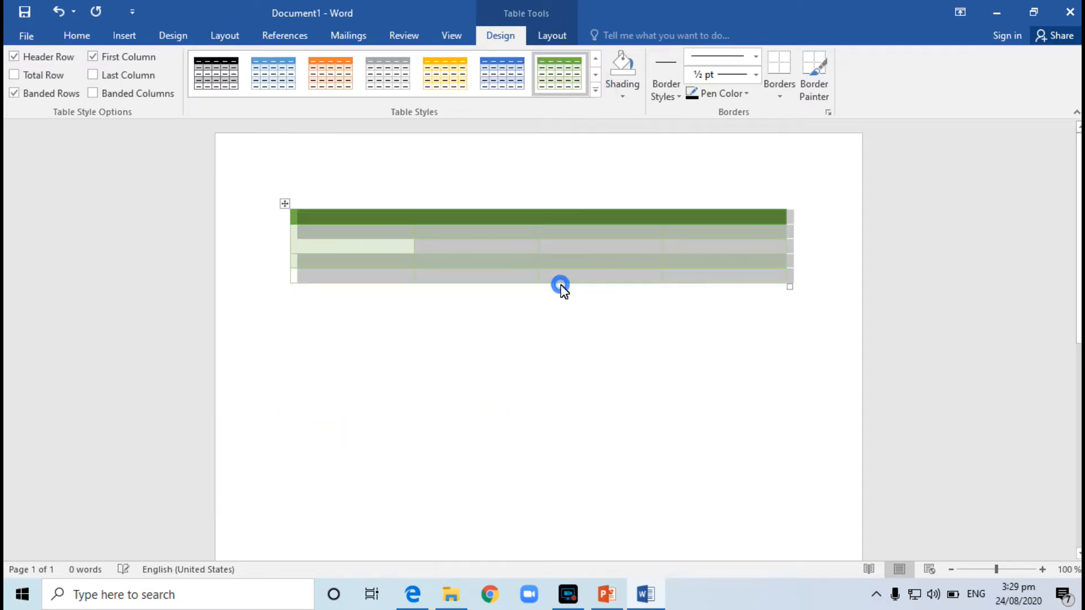
click(520, 229)
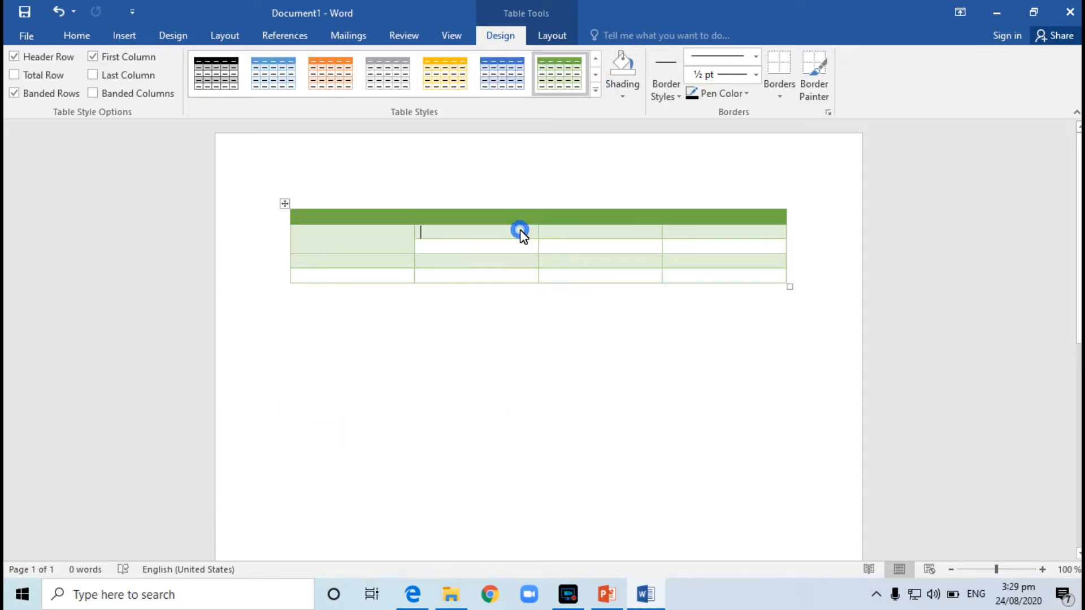
Step: Apply All Borders to the entire table
click(284, 204)
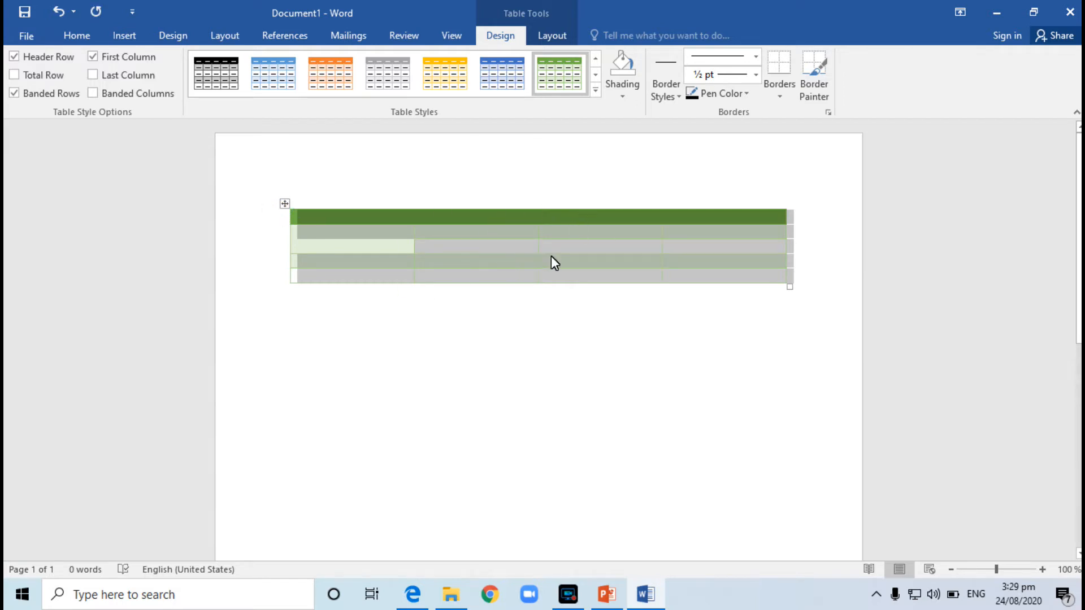
click(779, 98)
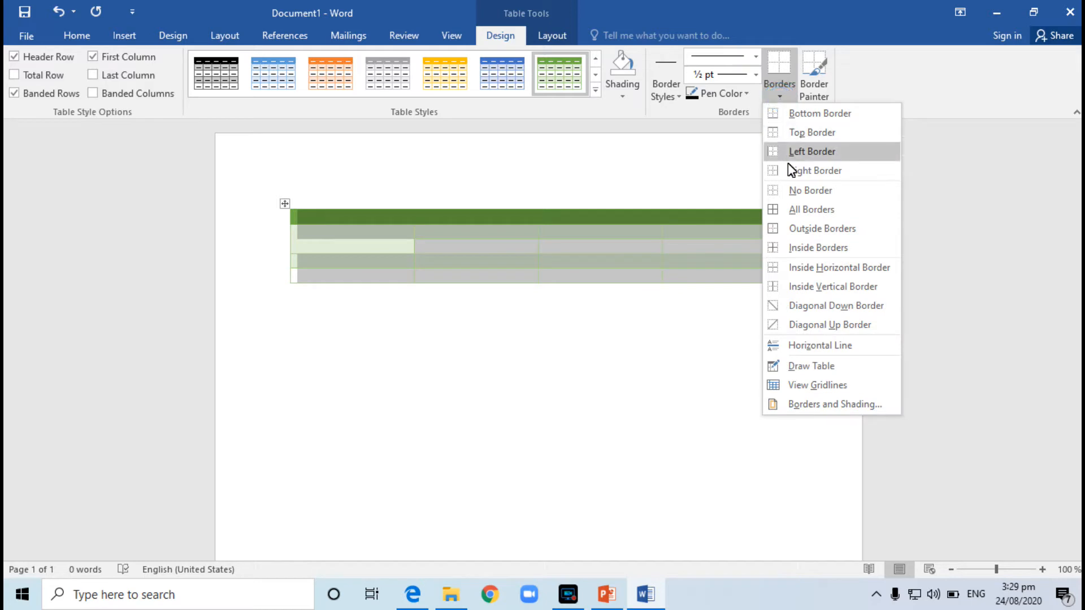
click(791, 210)
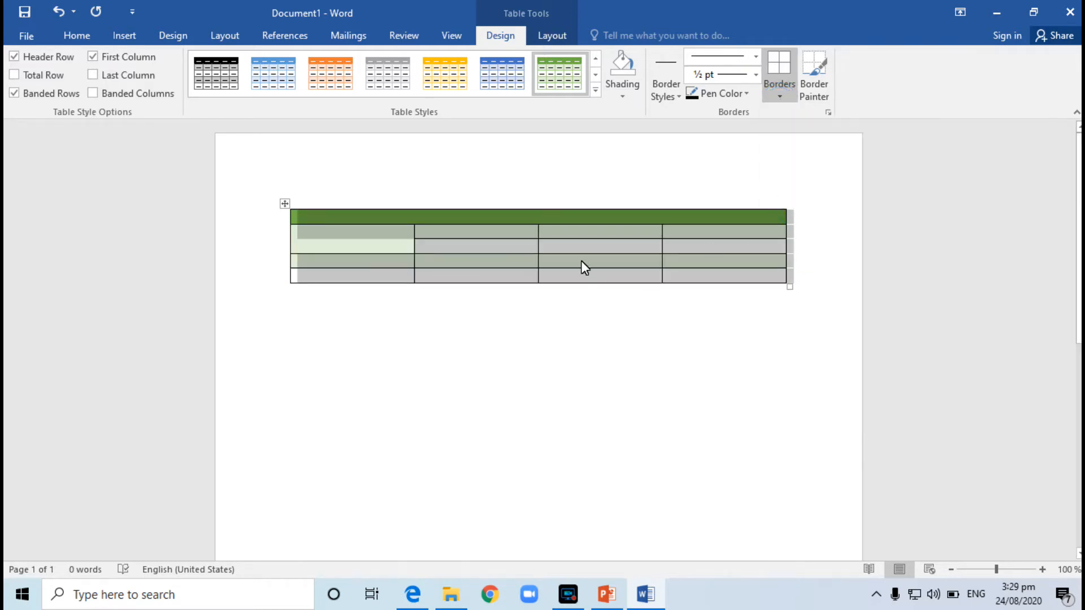
click(570, 245)
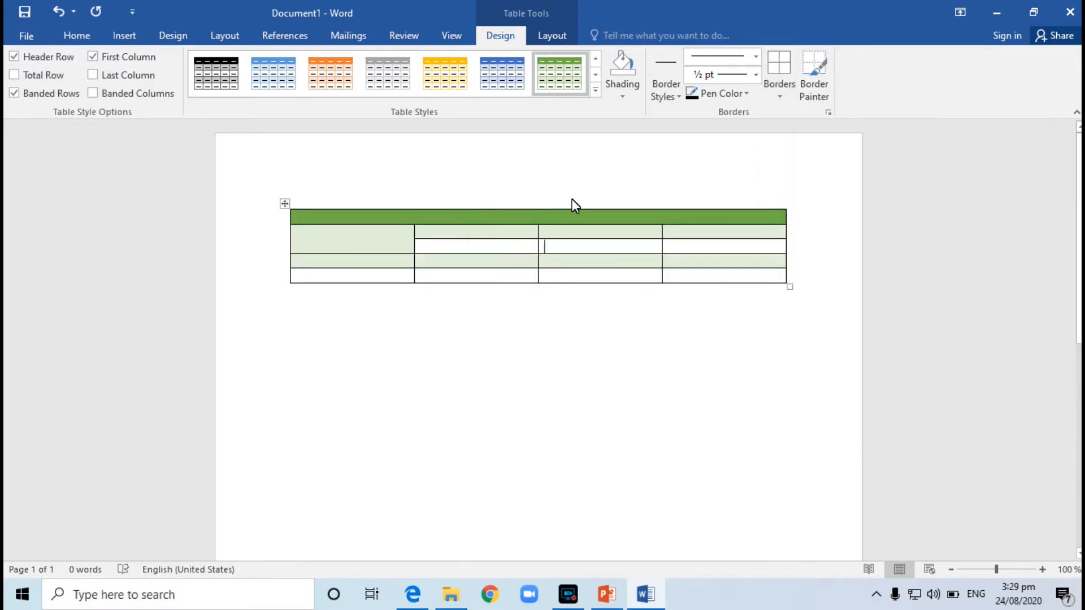
Step: Turn on the Total Row style option for the table
click(503, 42)
click(14, 75)
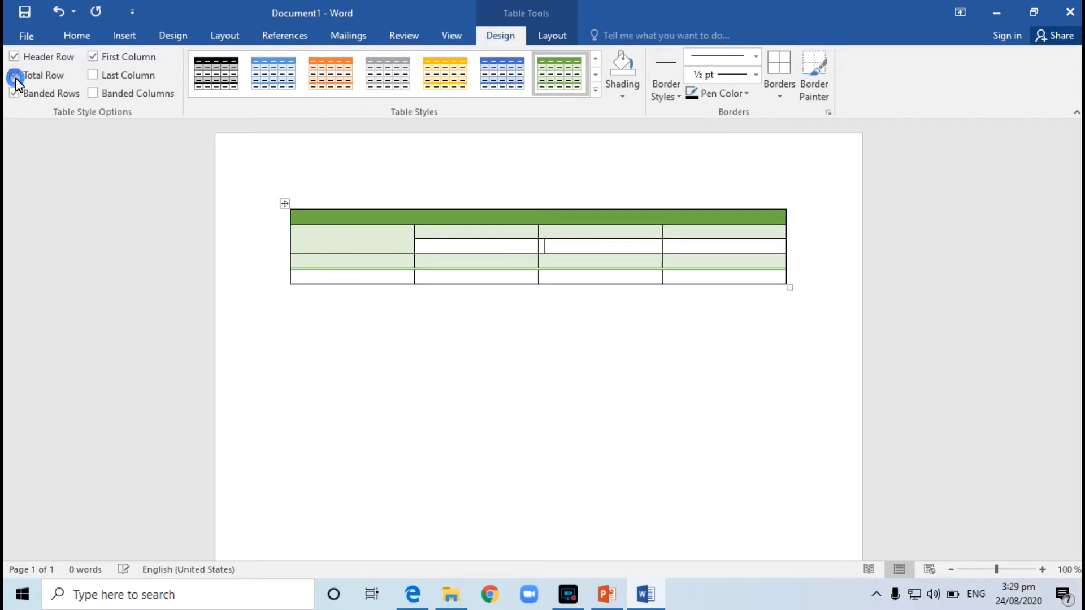
click(316, 282)
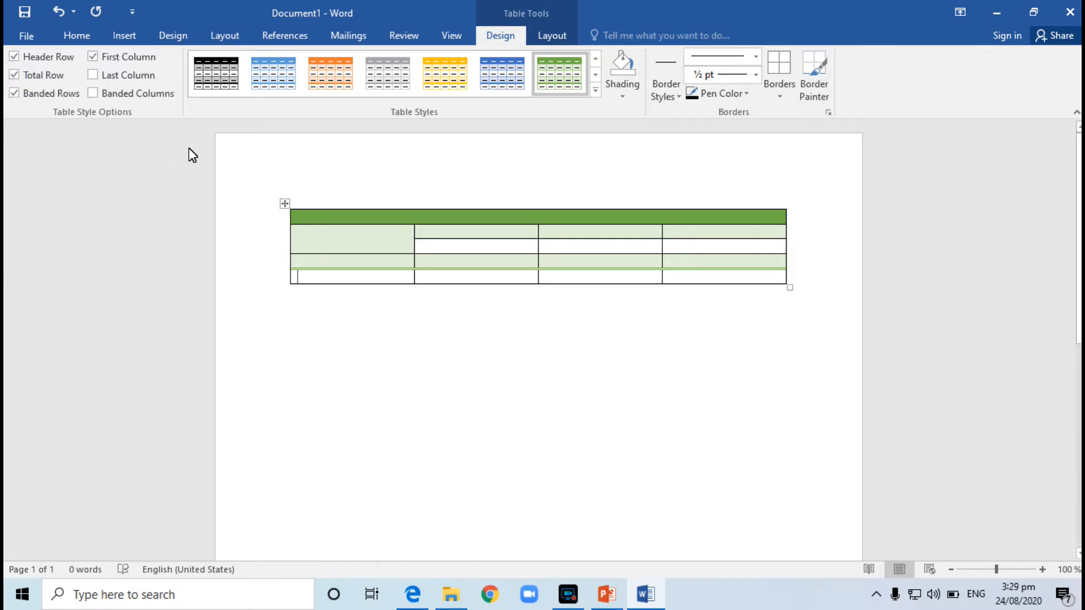
click(14, 77)
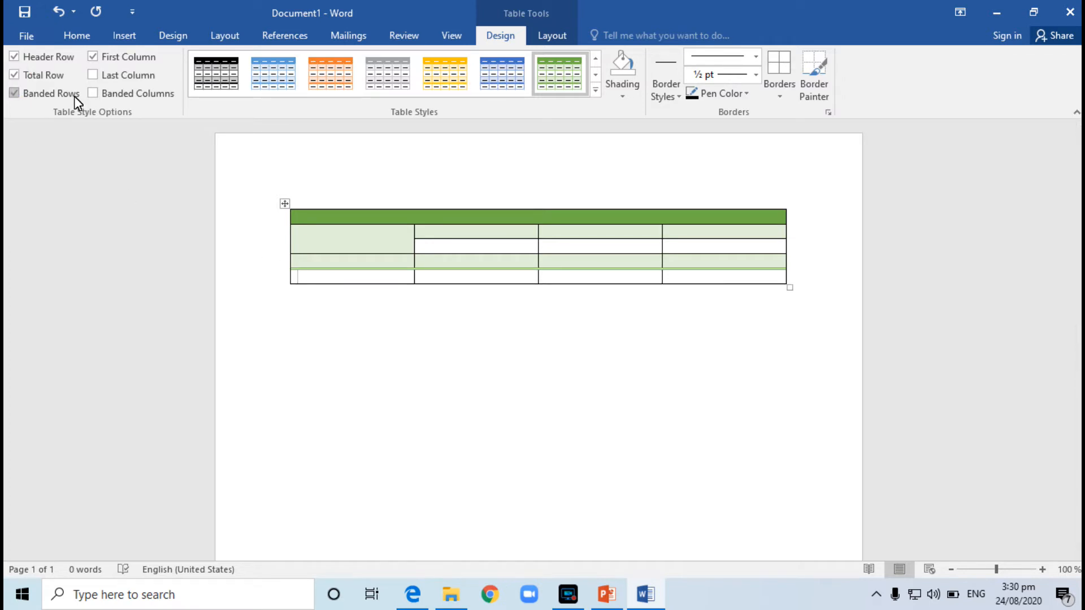
Step: Turn the table's Last Column style option on and back off
click(93, 78)
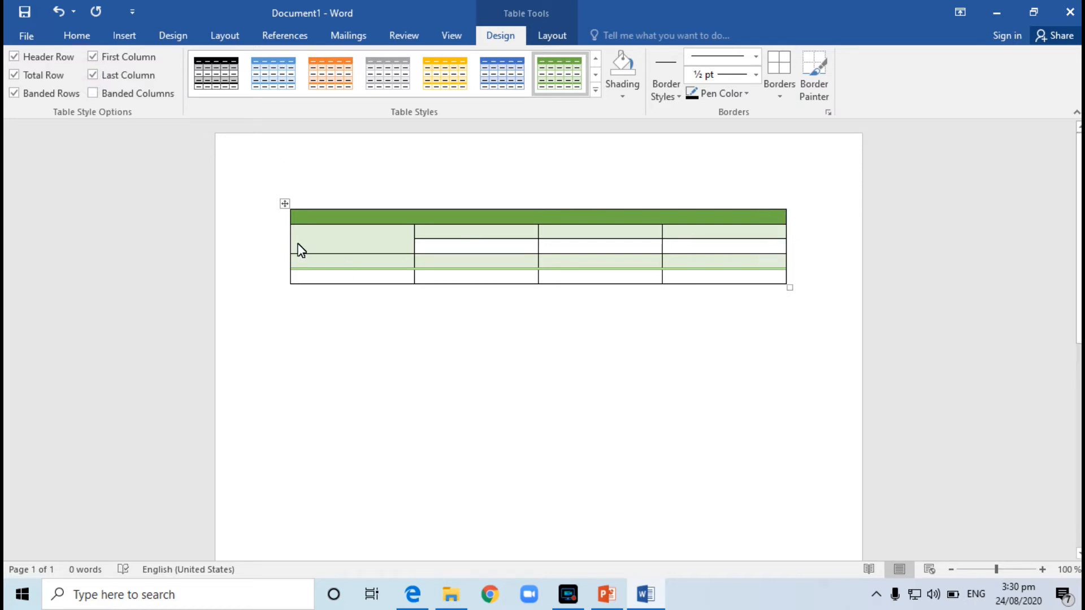
click(94, 75)
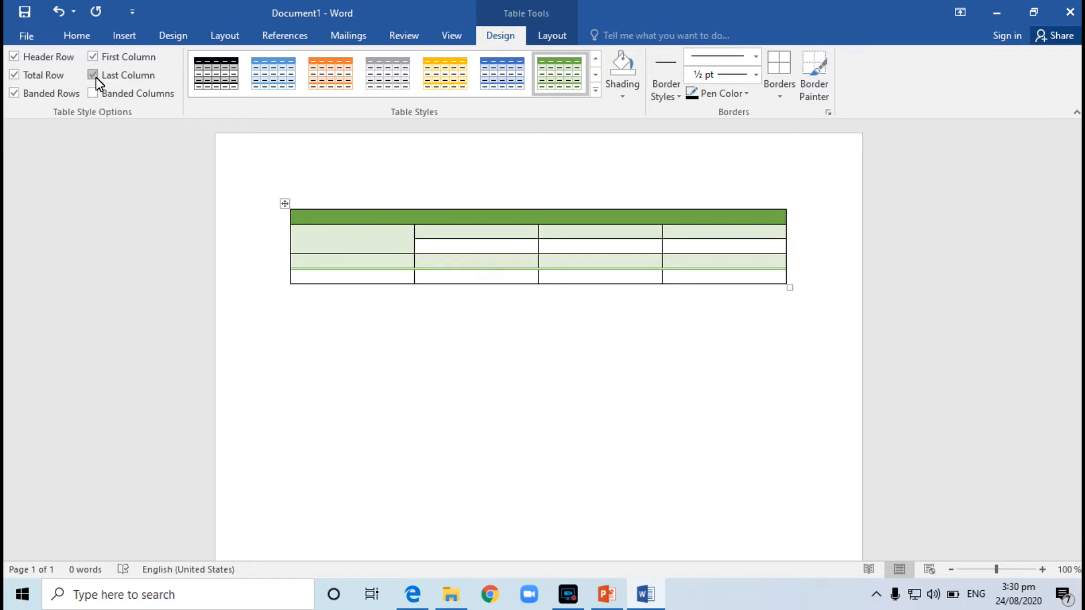
Step: Apply the black grid style to the table and shade the first cell of the last row dark orange
click(220, 79)
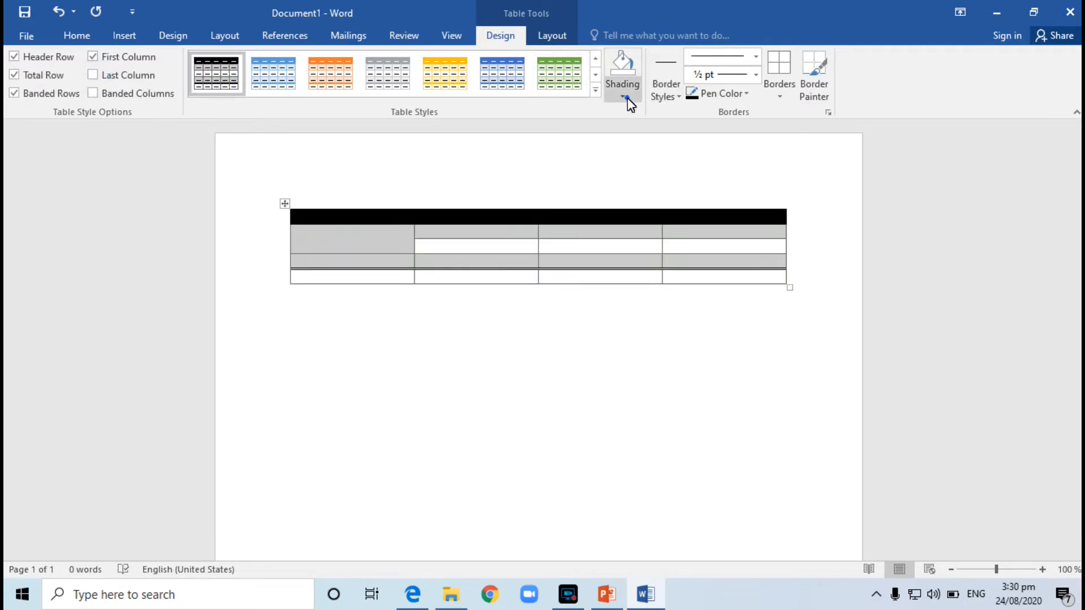
click(627, 97)
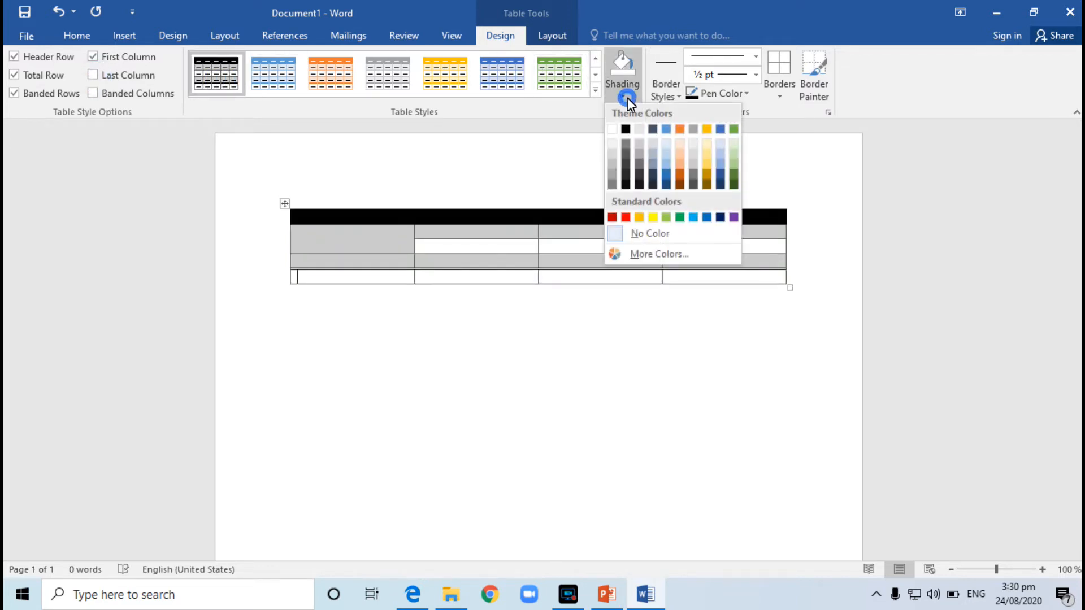
click(679, 174)
Step: Shade the last two cells of the table's last row dark blue
drag(399, 275, 579, 276)
click(579, 276)
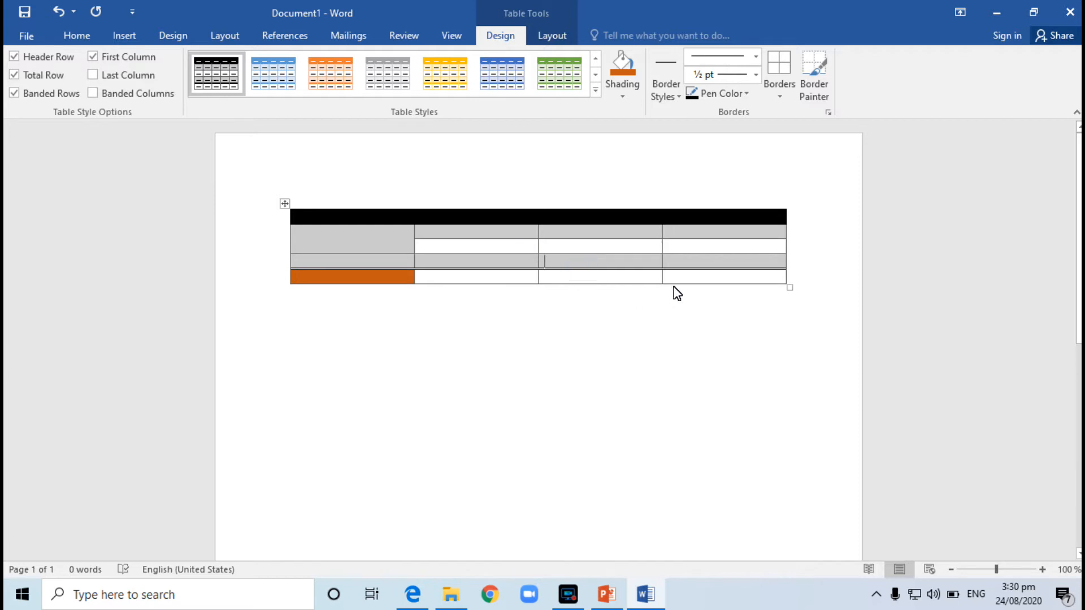
drag(676, 283, 528, 294)
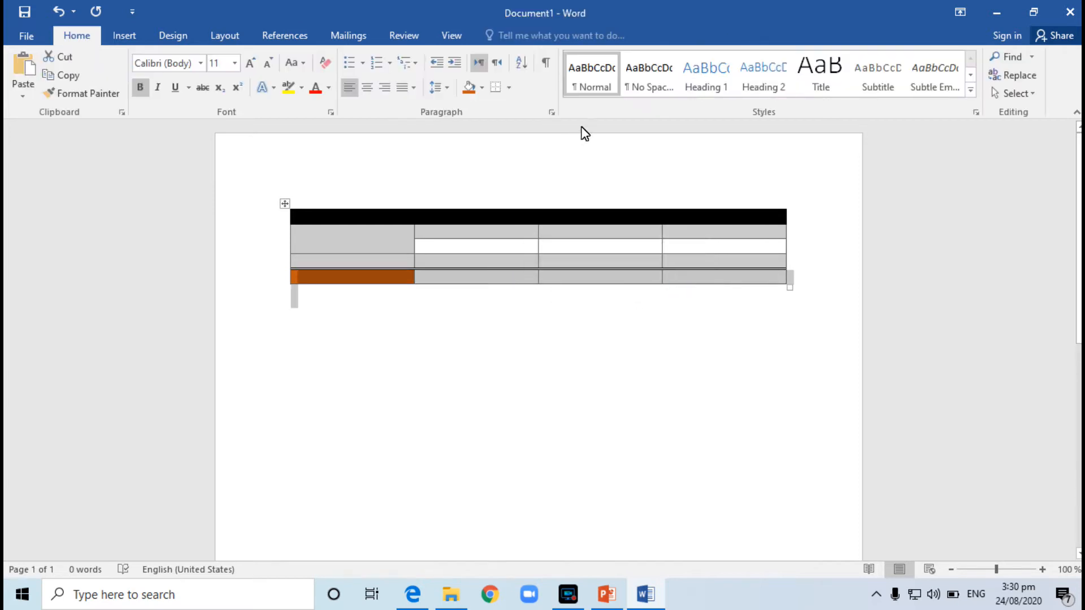
click(677, 278)
drag(680, 277, 631, 281)
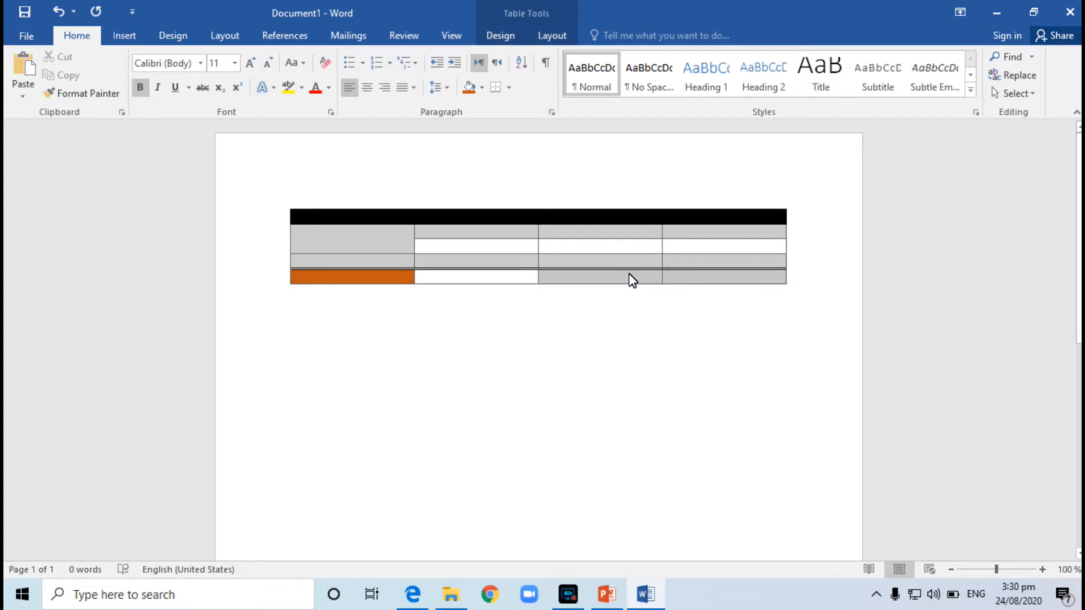
click(516, 35)
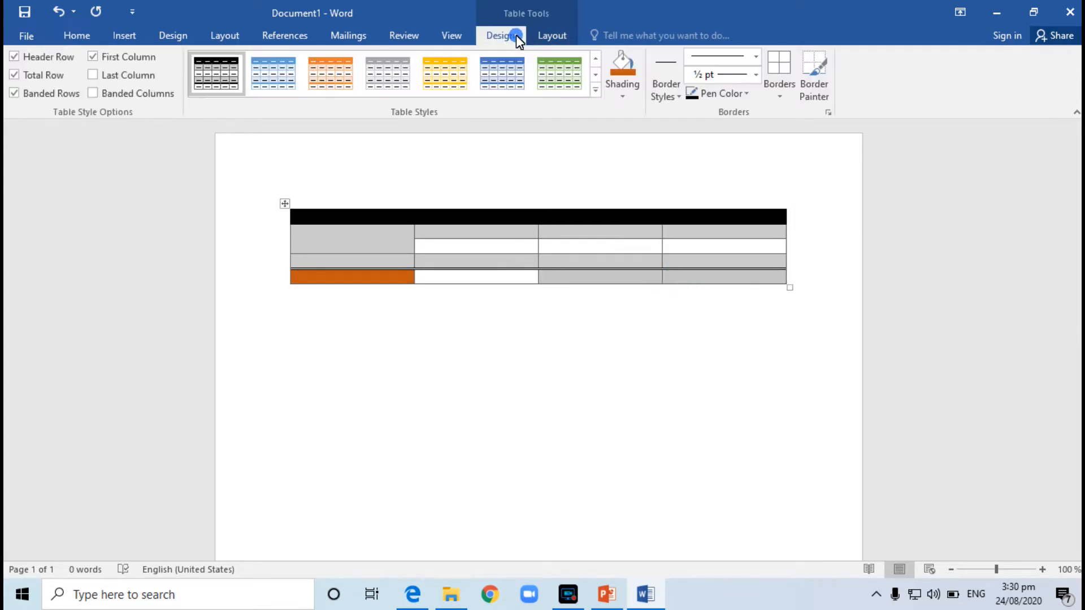
click(622, 95)
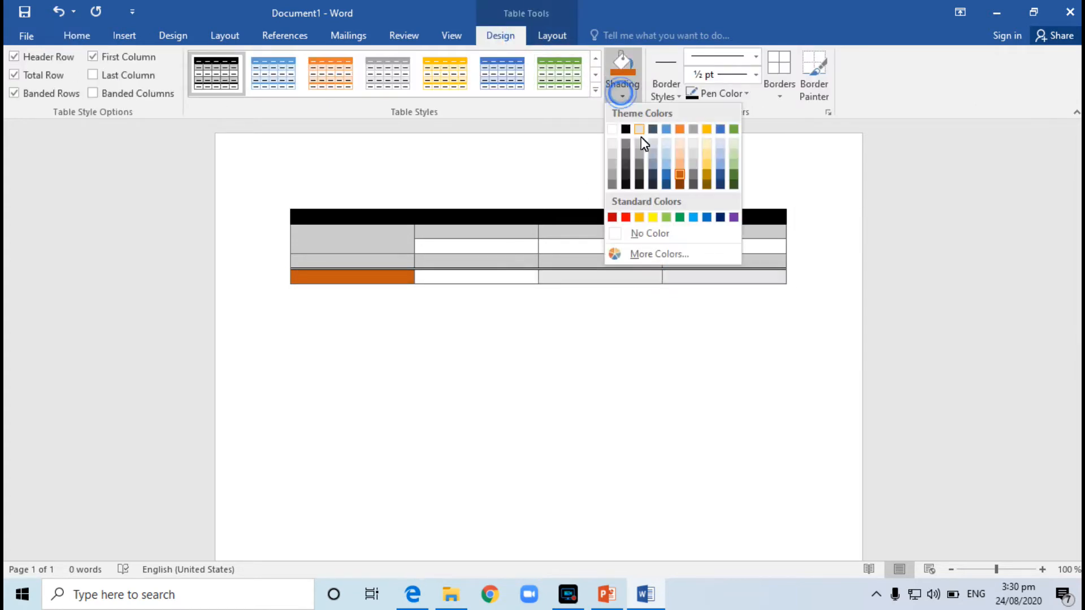
click(666, 172)
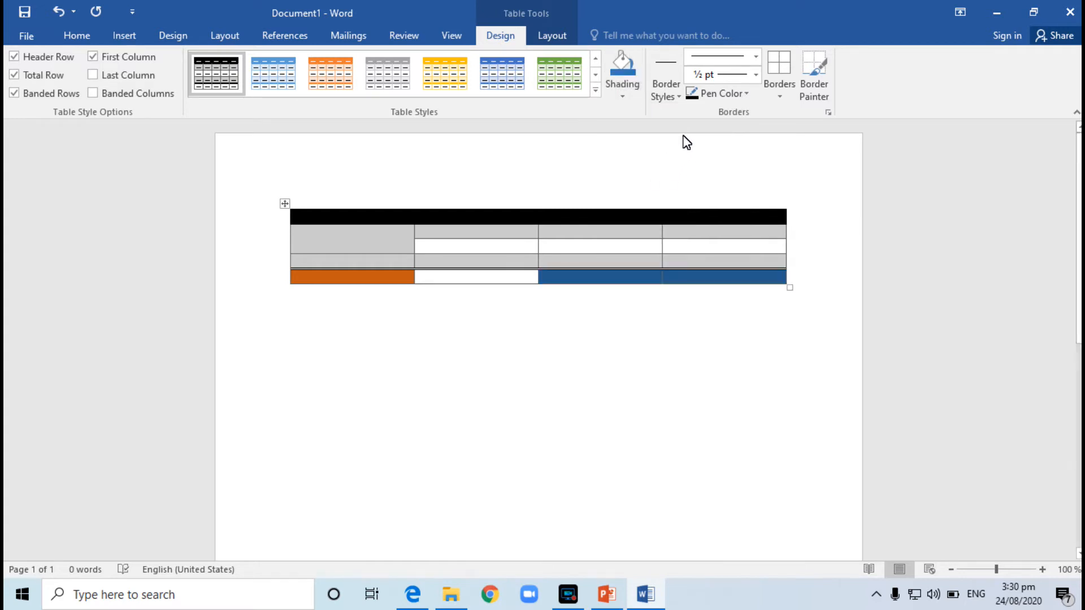
Step: Paint 3 pt thick-thin borders on the last cell's bottom edge and beneath the header row in the first column
click(755, 56)
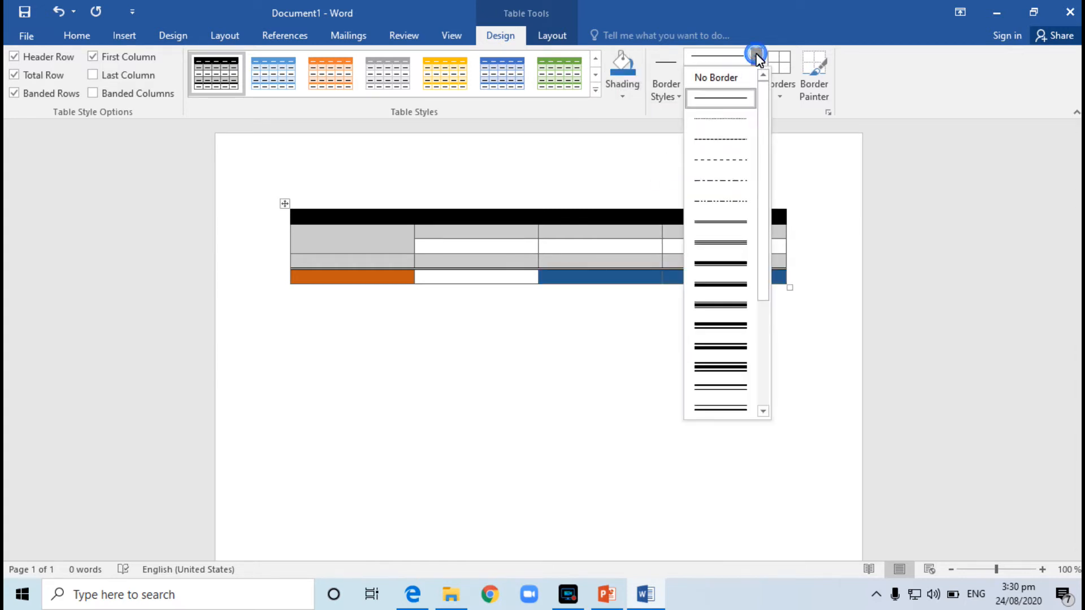
click(728, 264)
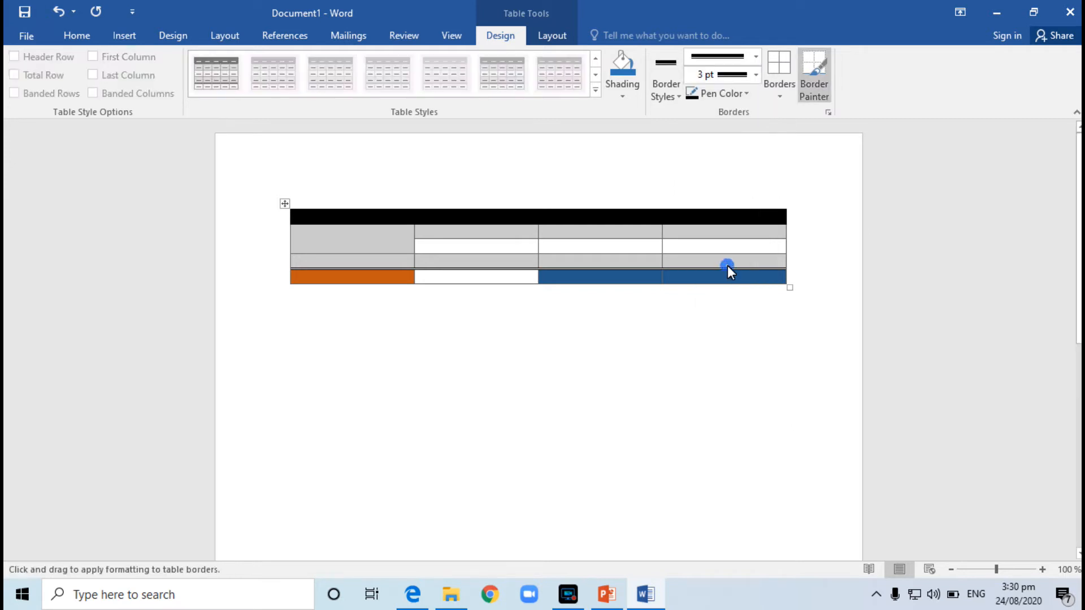
click(672, 283)
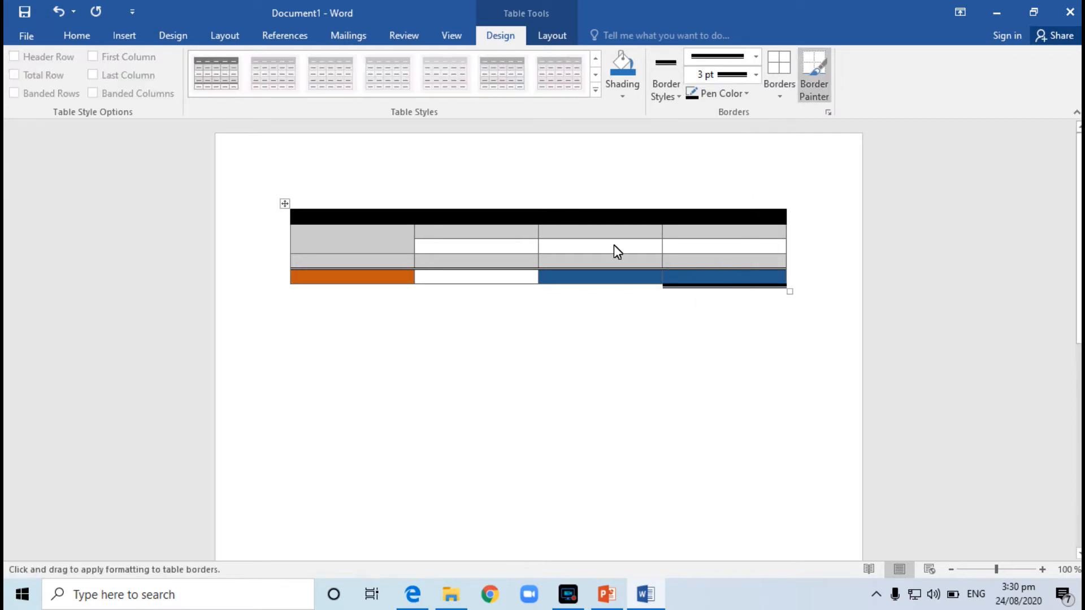
click(628, 260)
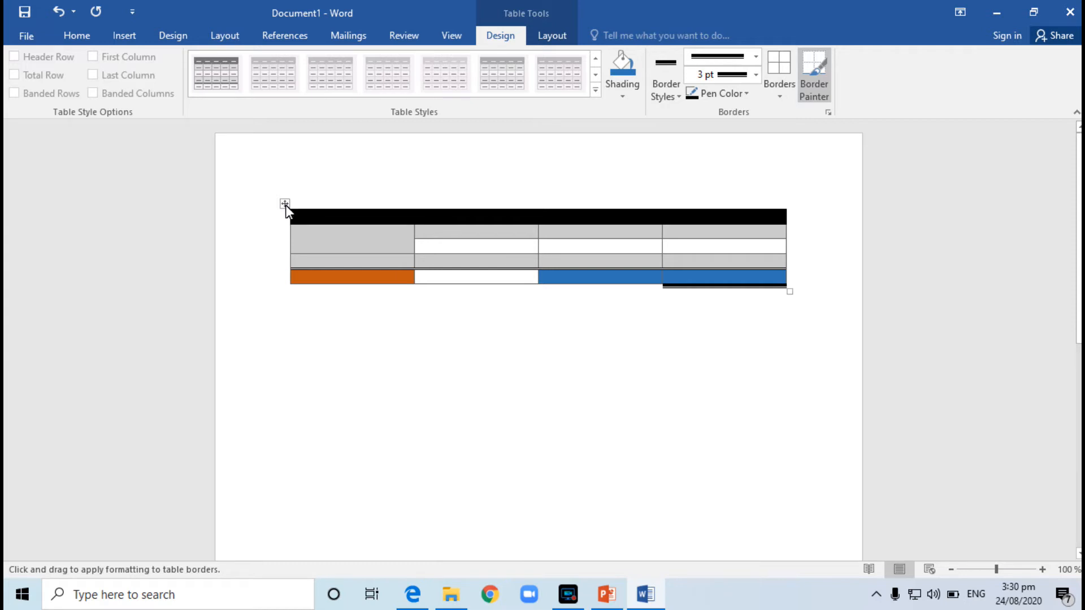
click(328, 227)
key(Escape)
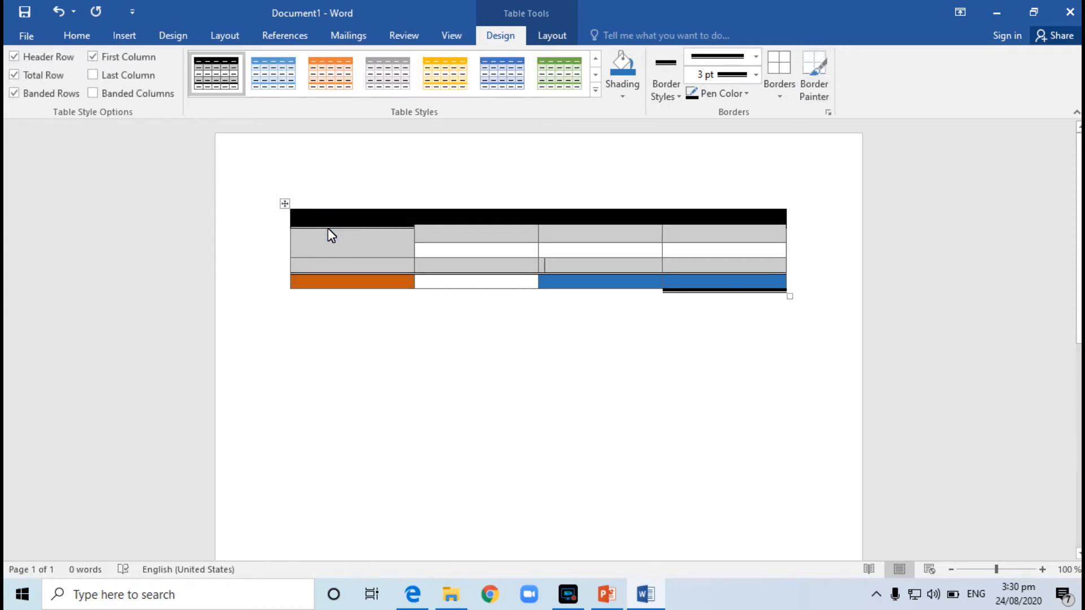
Step: Apply All Borders to the entire table using the 3 pt thick-thin line
click(287, 205)
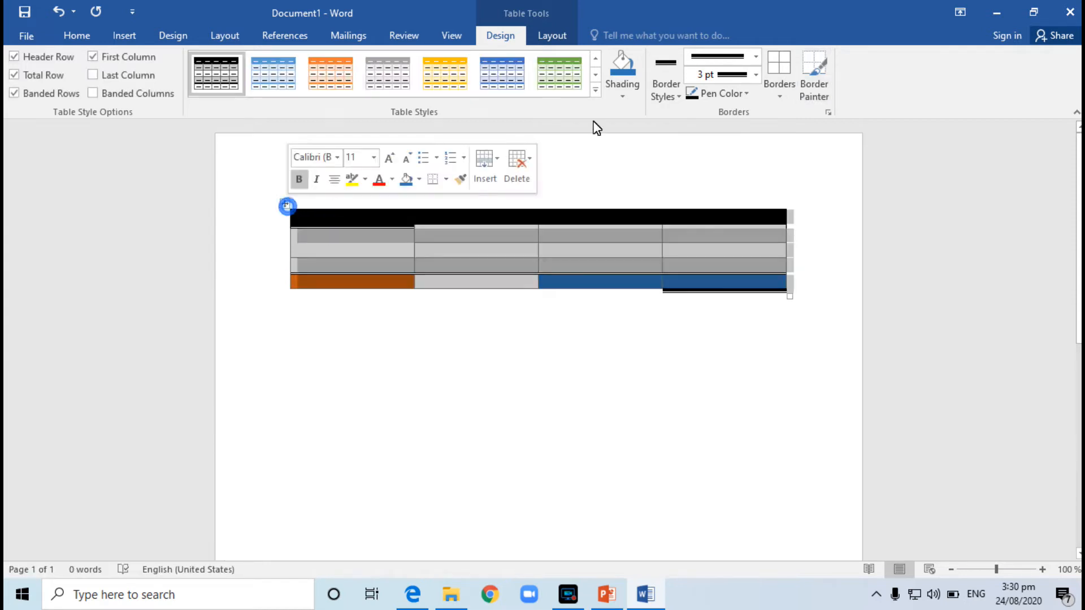
click(789, 94)
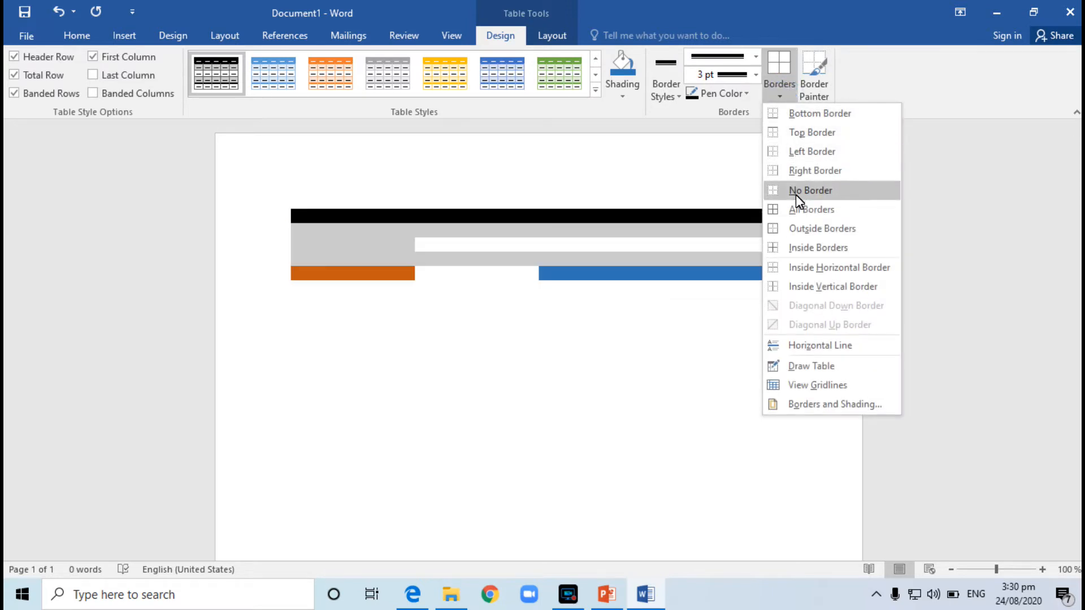
click(798, 209)
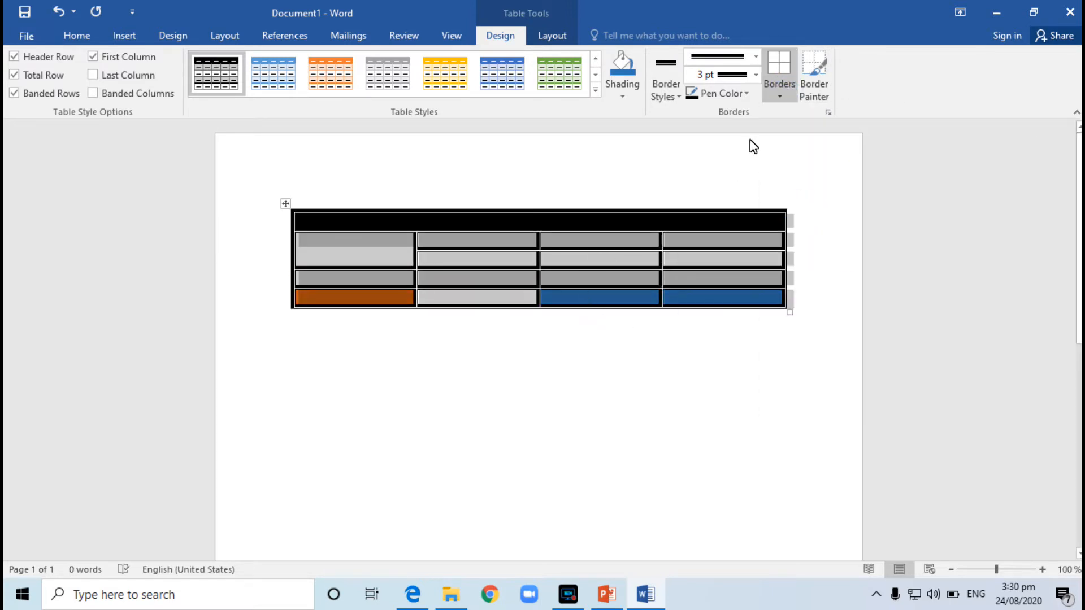
Step: Paint a ½ pt single line over the horizontal borders between the second column's cells below the header row
click(755, 57)
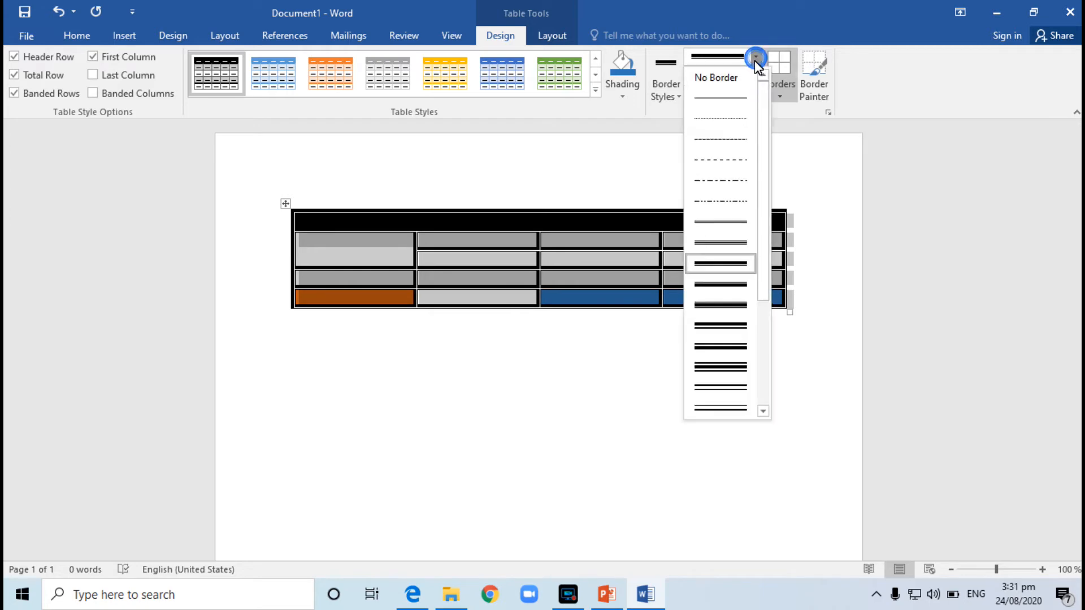
click(741, 94)
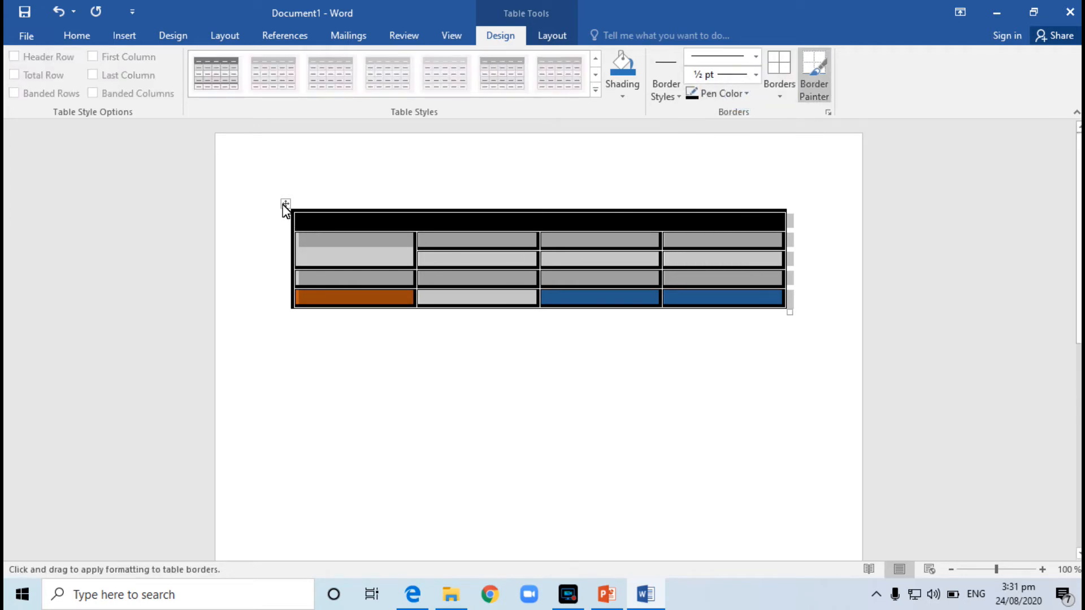
click(453, 241)
click(461, 249)
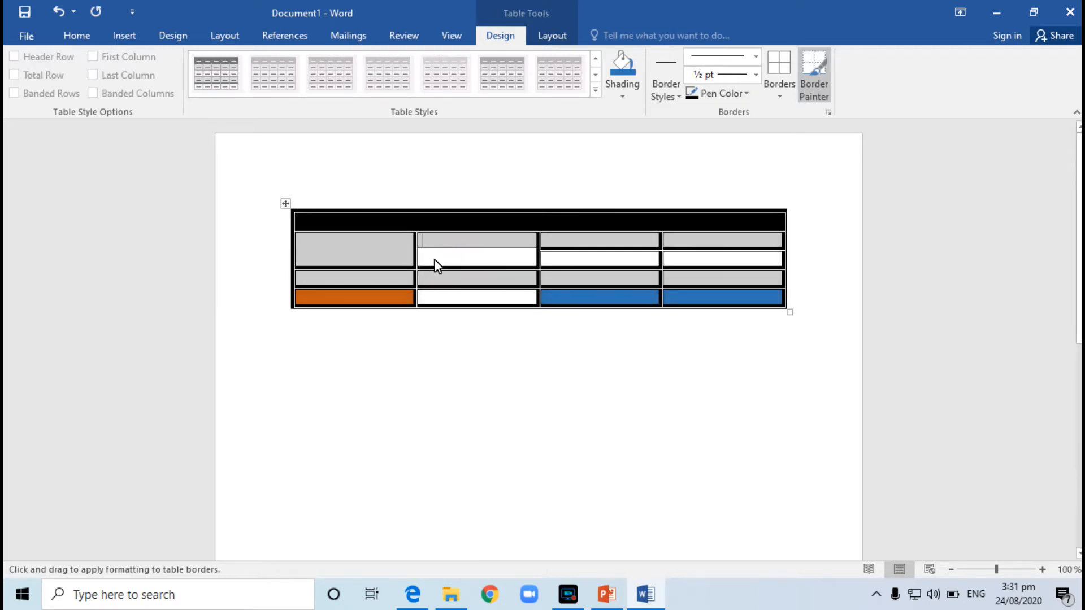
click(460, 268)
click(462, 288)
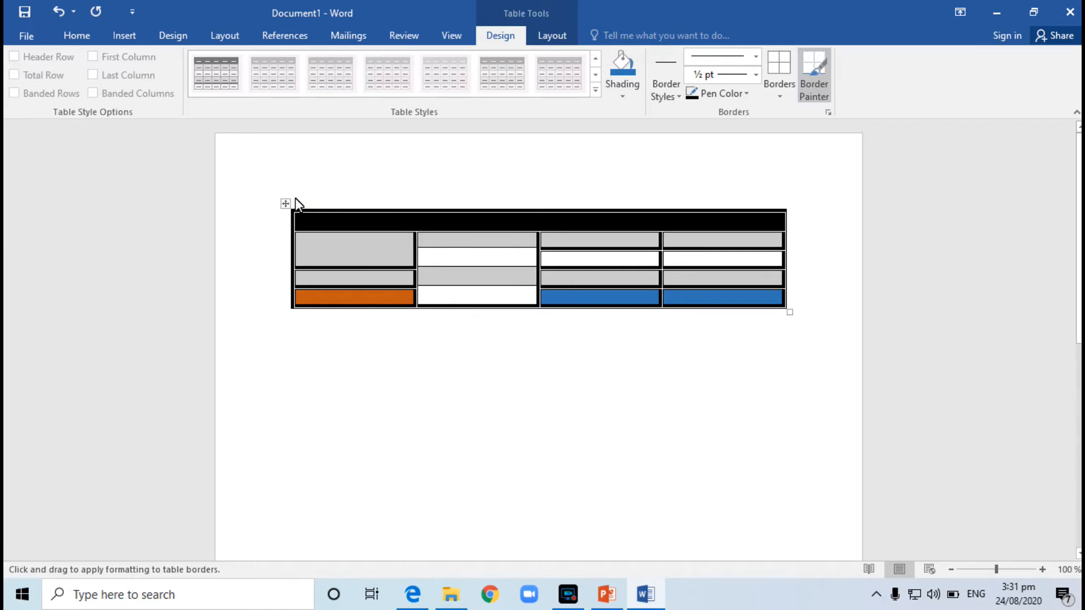
Step: Undo the recent black table style, cell shading and border changes
key(ctrl+z)
key(ctrl+z)
key(ctrl+z)
key(ctrl+z)
key(ctrl+z)
key(ctrl+z)
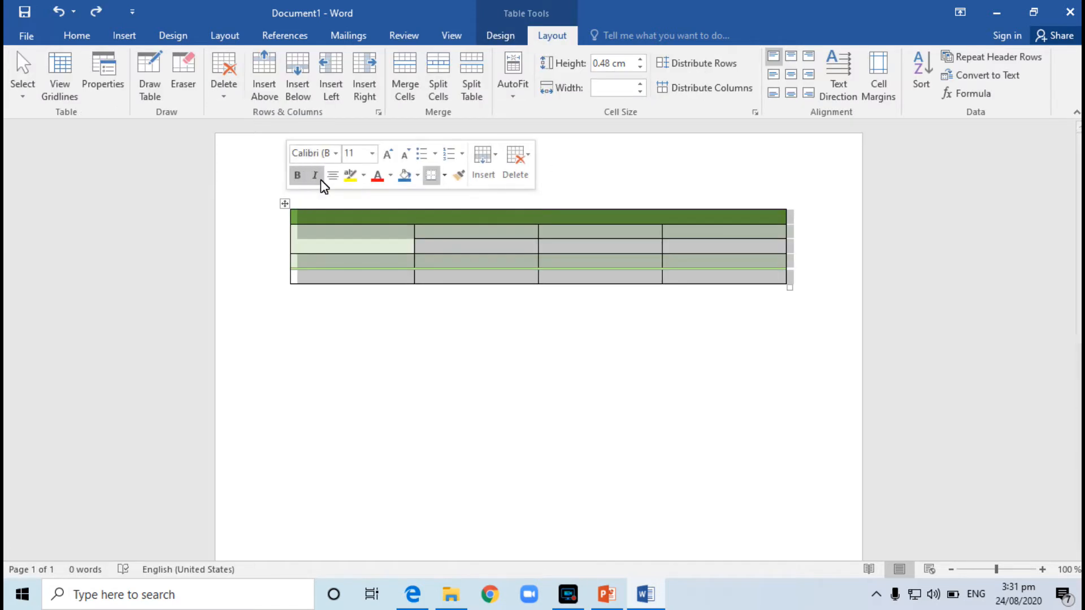
Step: Insert a new row directly above the table's last row
click(511, 40)
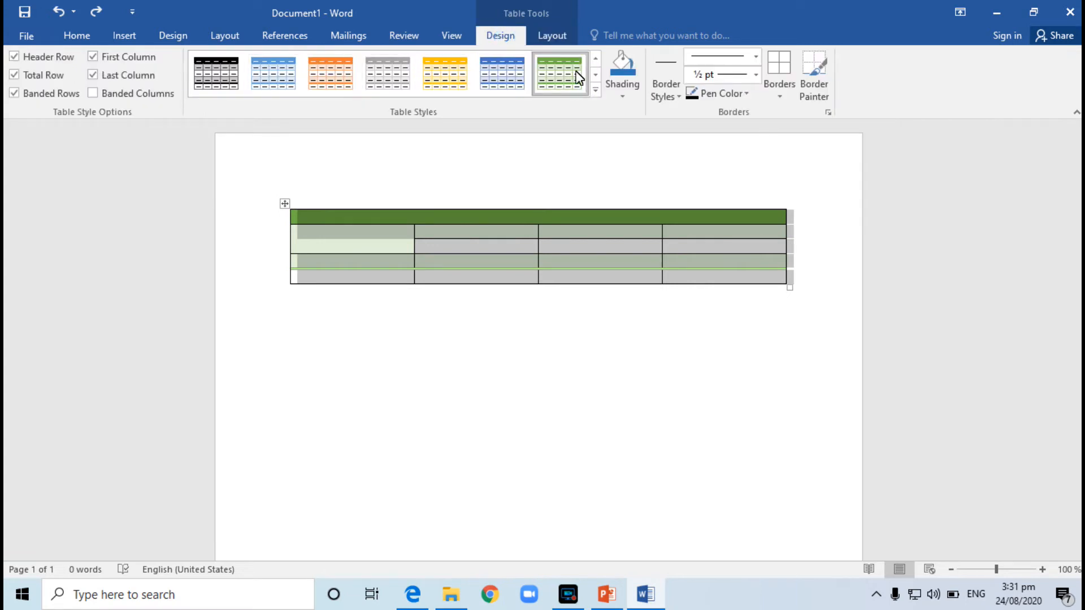
click(544, 41)
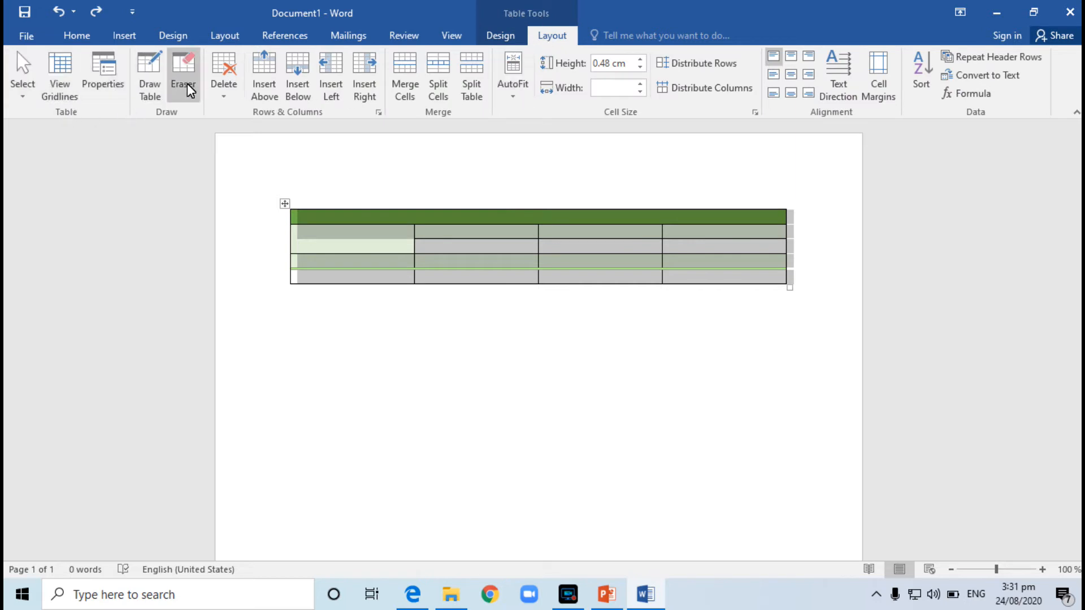
click(310, 244)
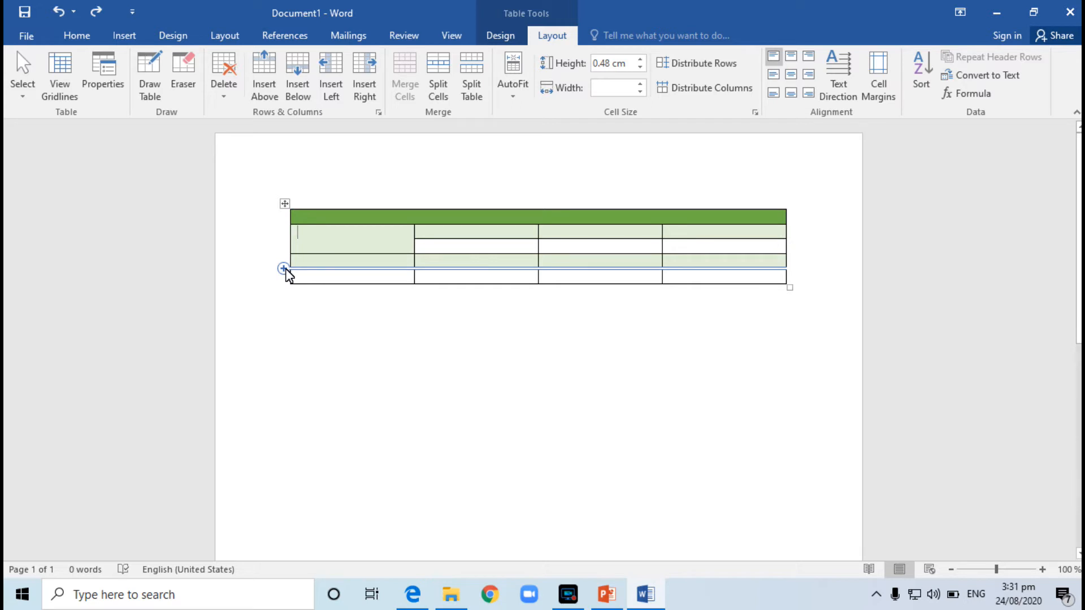
click(283, 269)
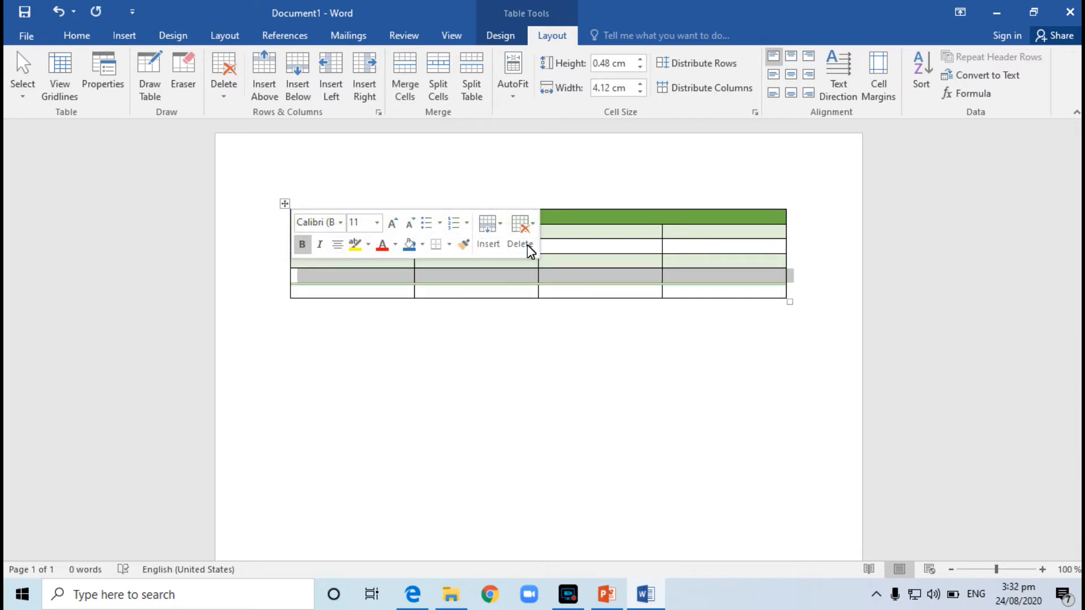
click(582, 233)
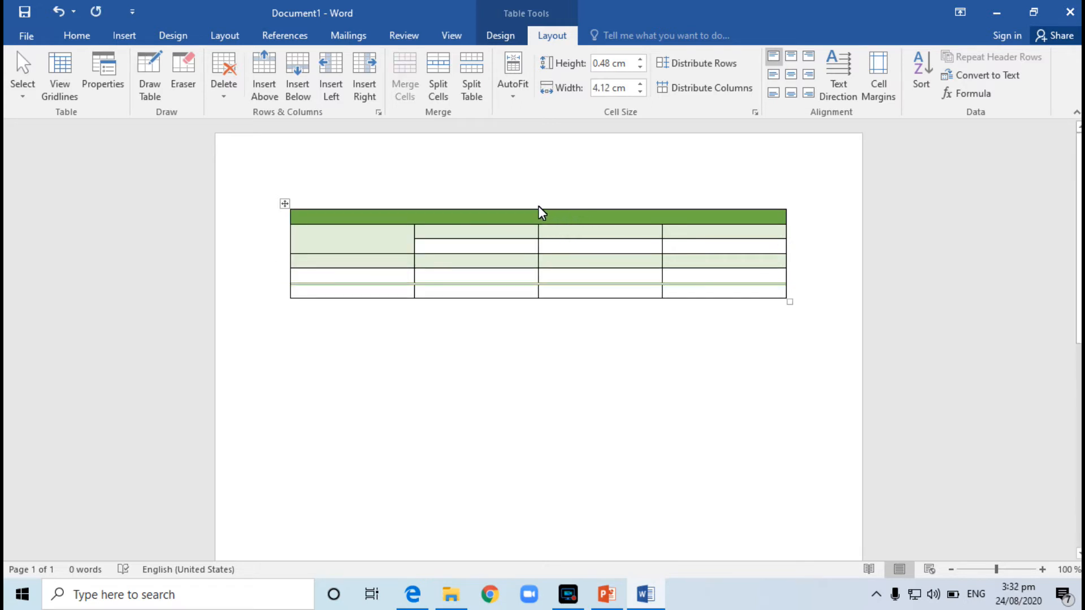
Step: Select the table's entire fourth row and insert four columns to its left
click(551, 210)
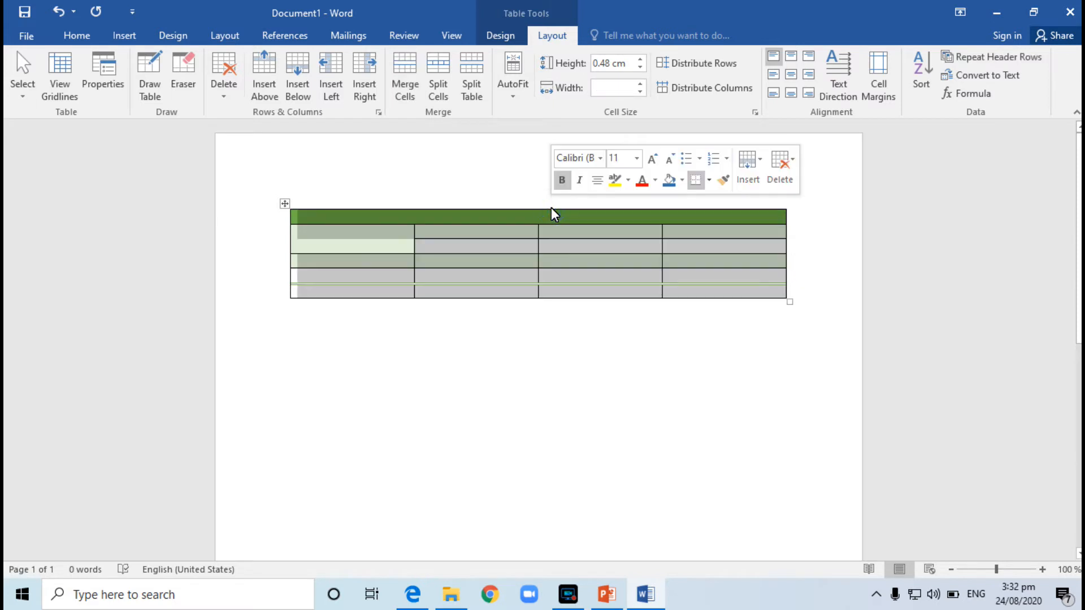
click(276, 262)
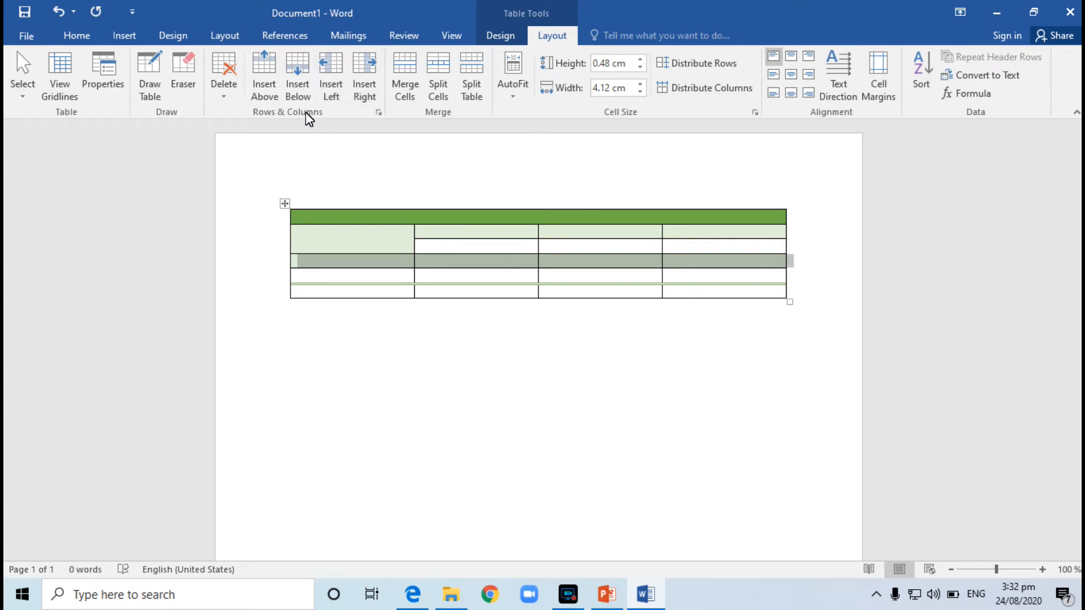
click(341, 85)
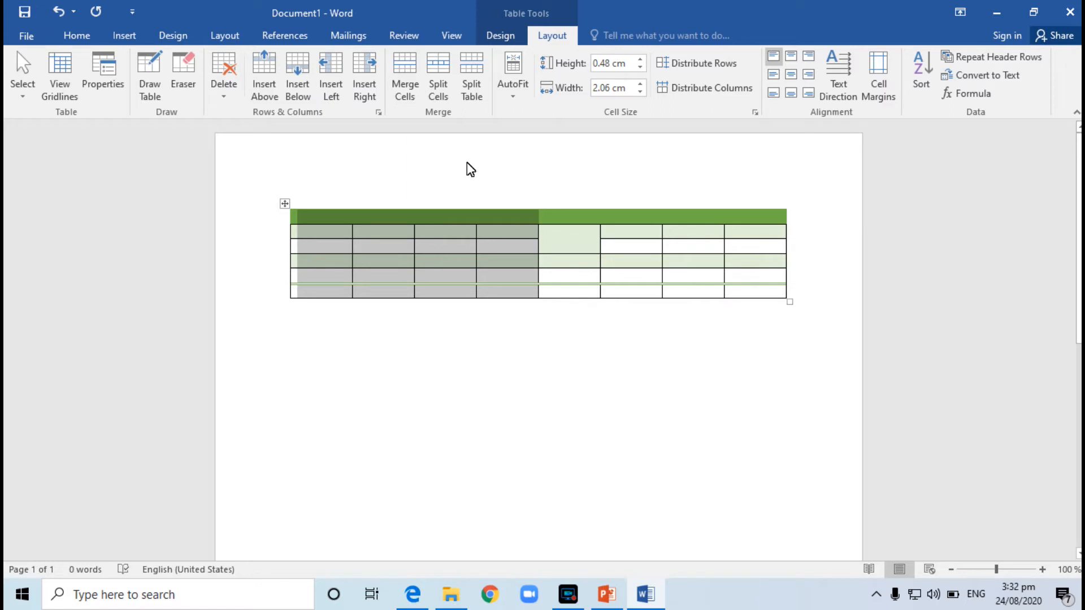
Step: Merge the third column's cells from the second to the fifth row, and split the merged cell into 2 columns and 1 row
drag(430, 235, 436, 274)
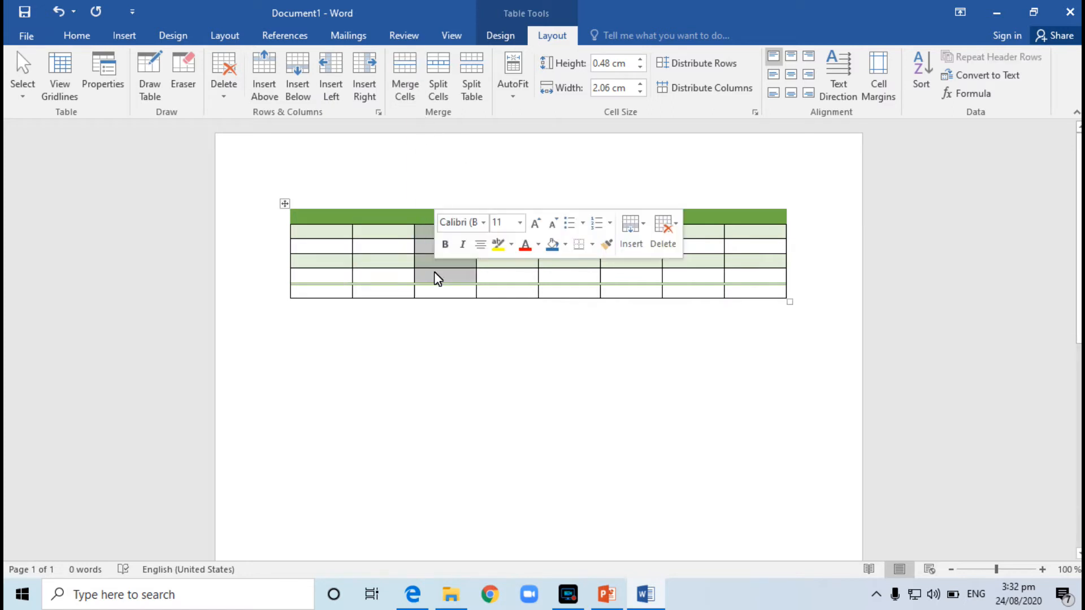
click(405, 85)
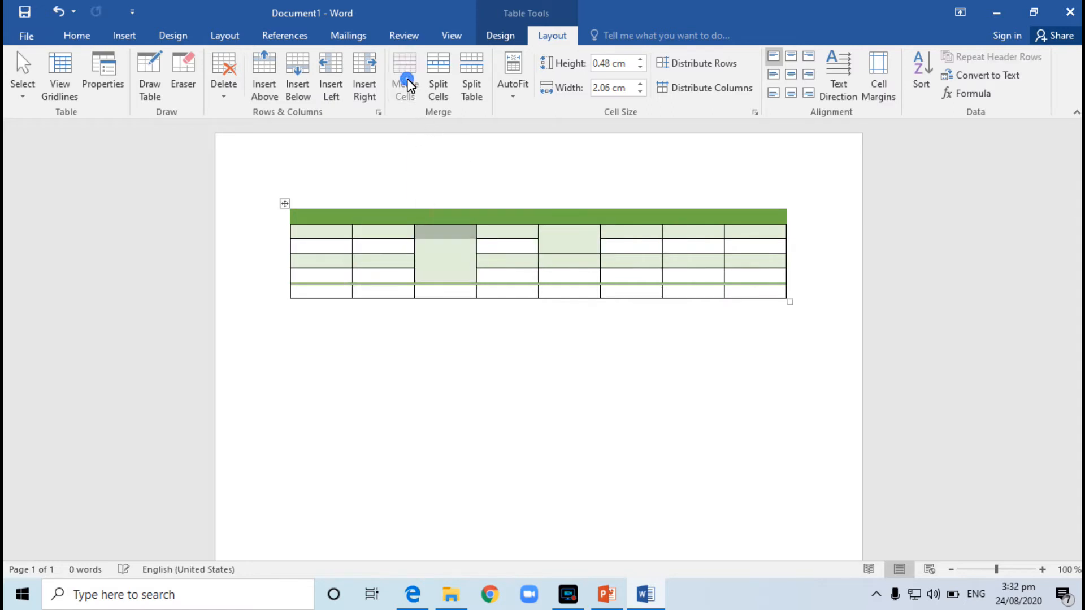
click(452, 254)
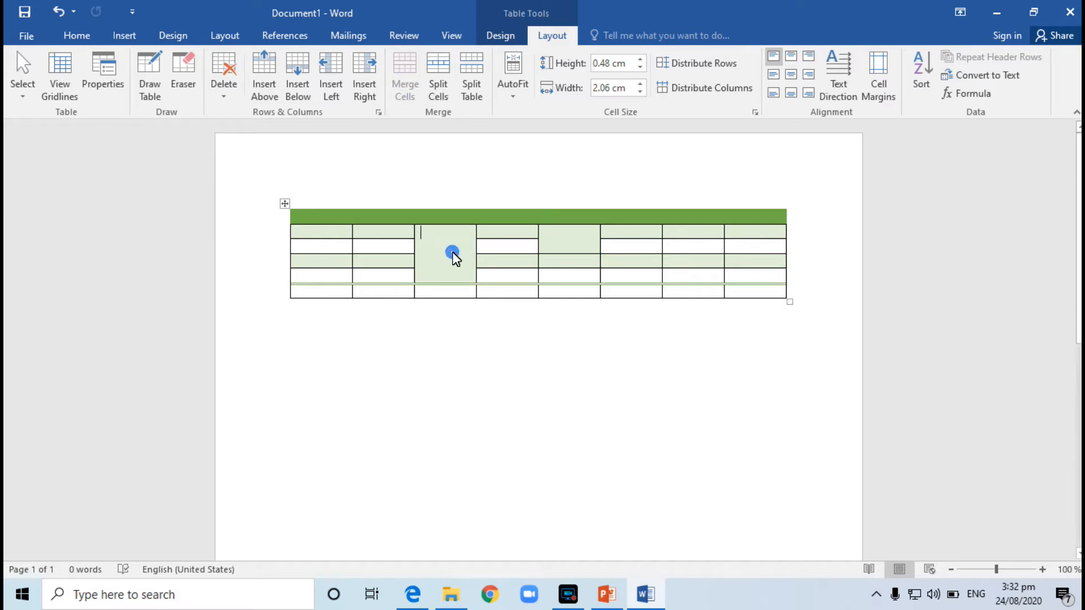
click(438, 90)
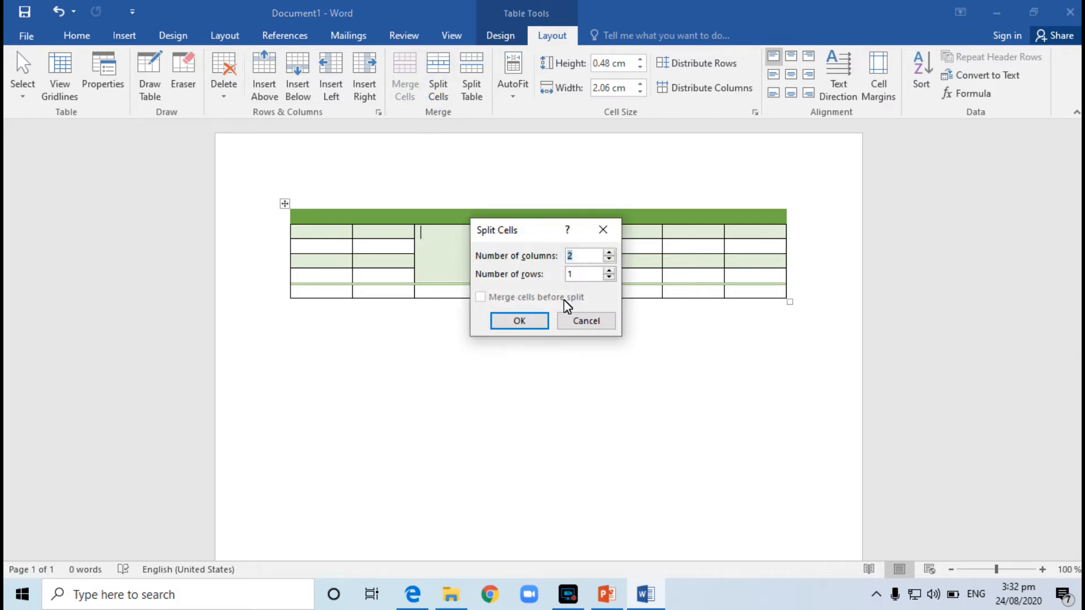
click(519, 321)
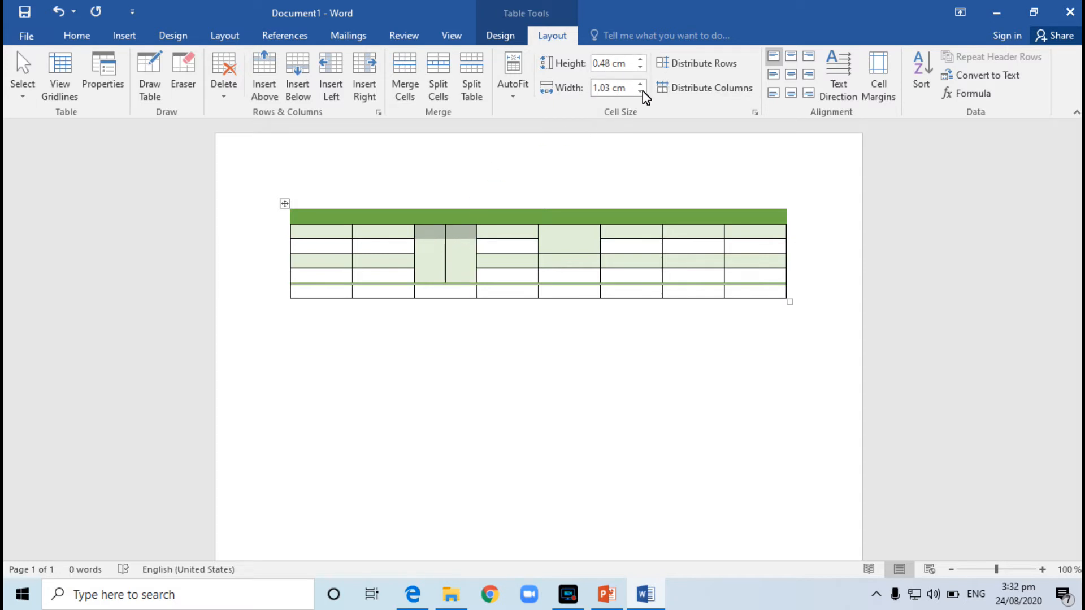
click(557, 223)
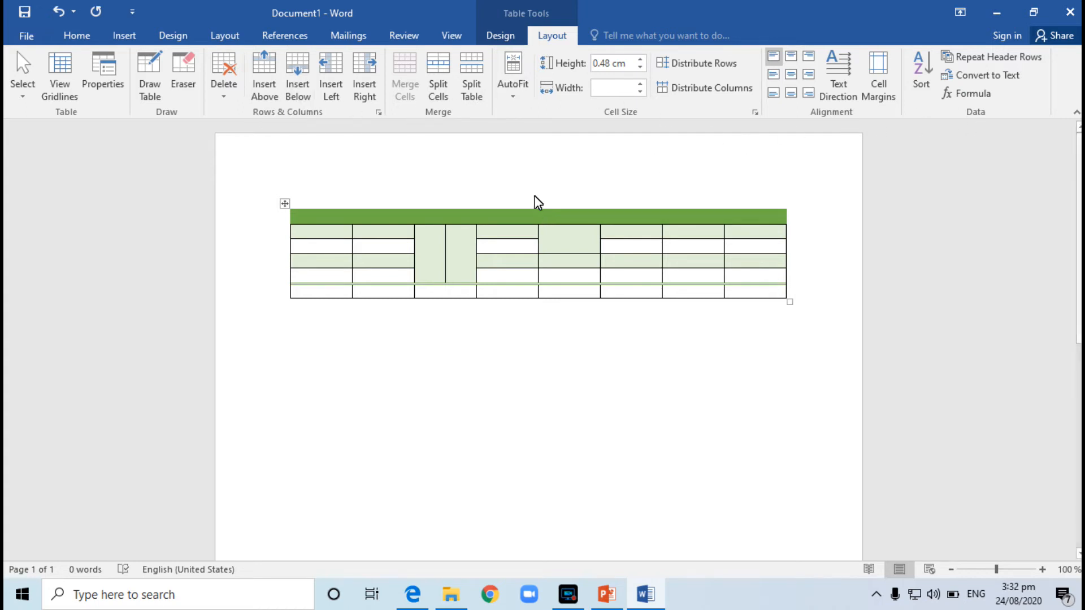
Step: Insert the Technology Hour logo from the Images folder of Technology Expert on drive D below the table, and enlarge it to about 6.3 cm square
click(127, 35)
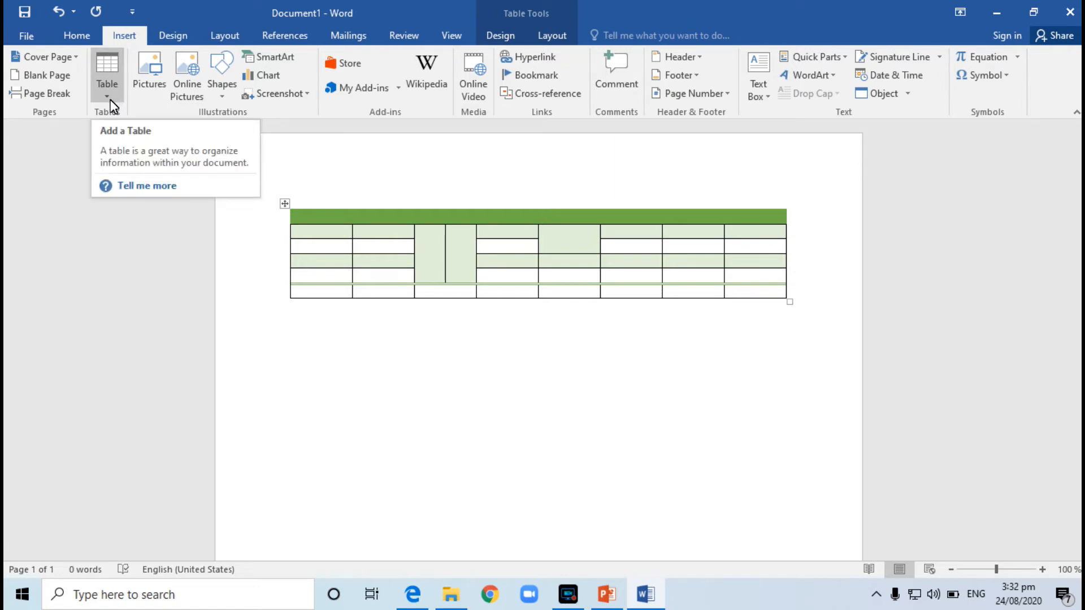
click(340, 326)
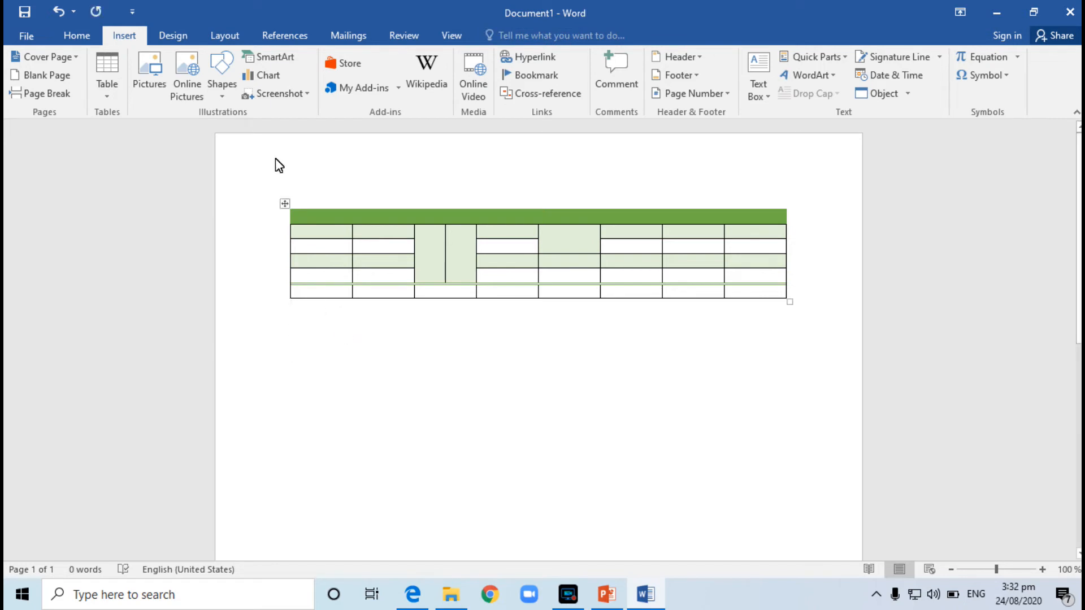
click(149, 84)
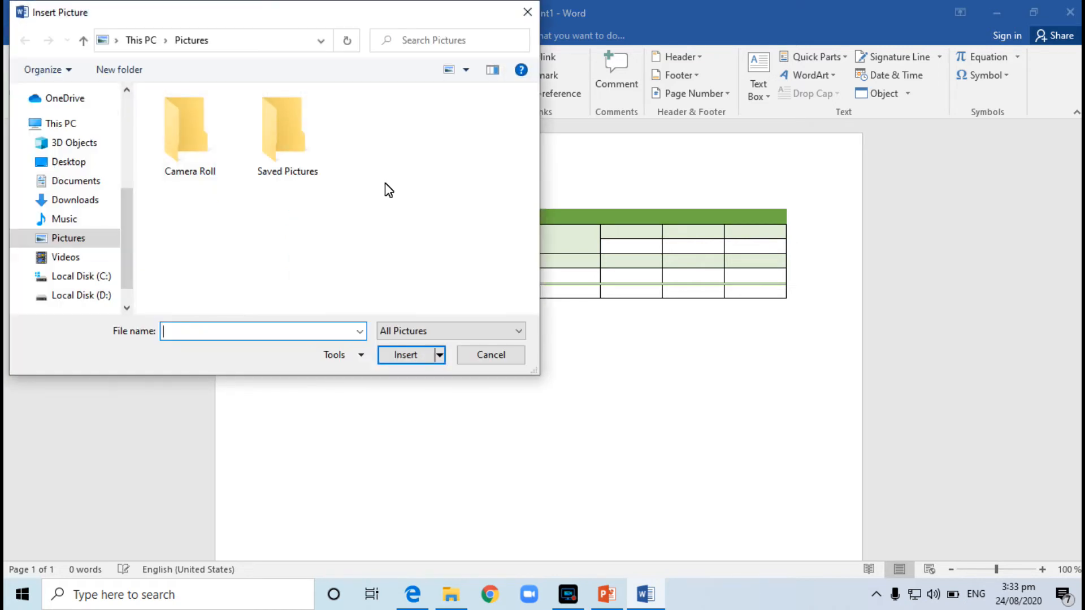
double_click(294, 158)
key(alt+Left)
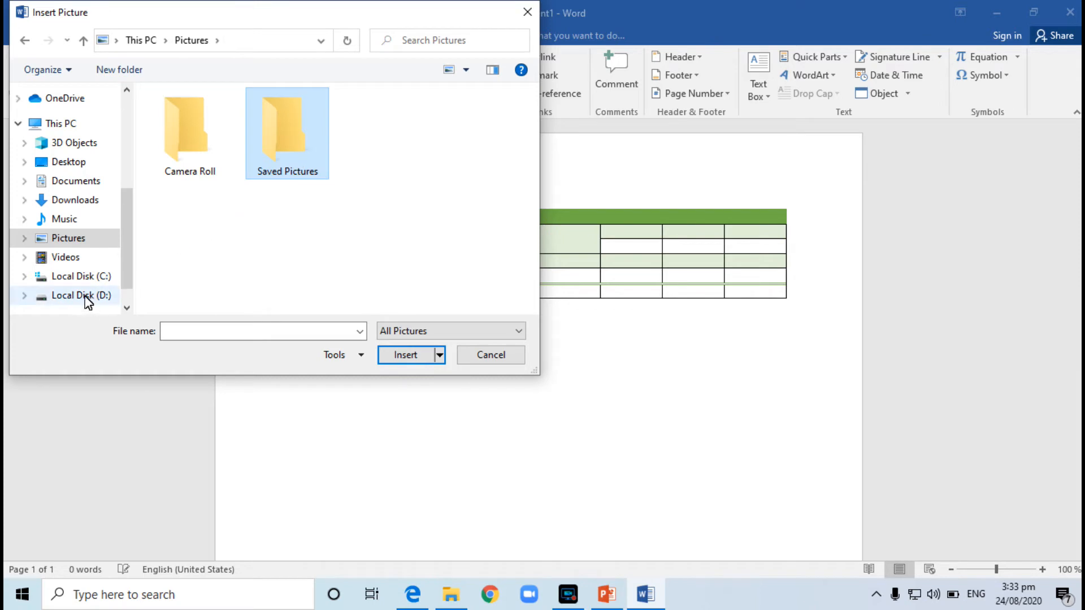
click(85, 296)
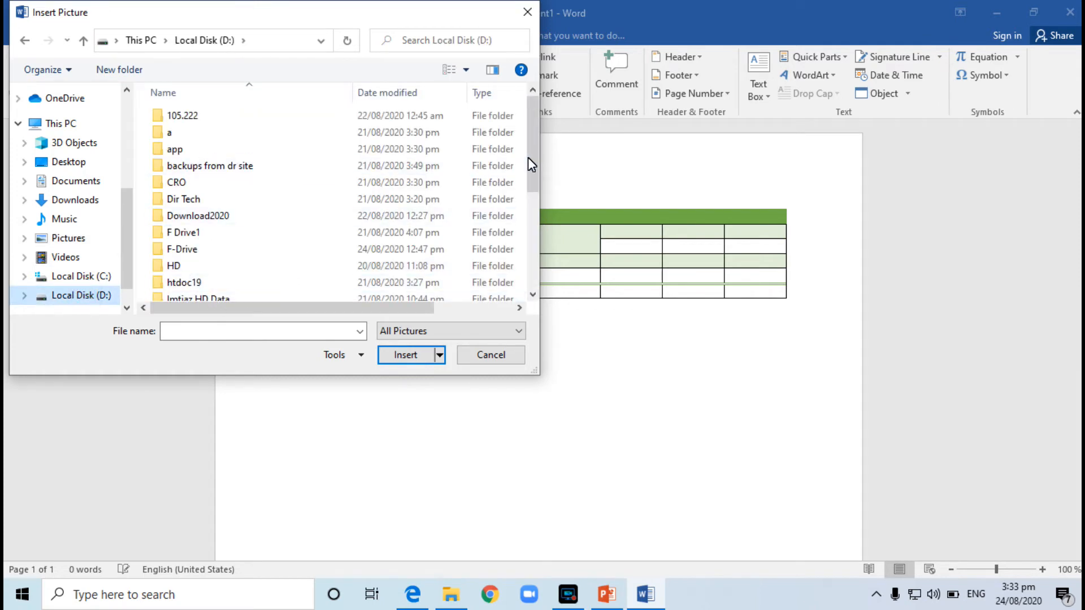
drag(534, 155, 533, 265)
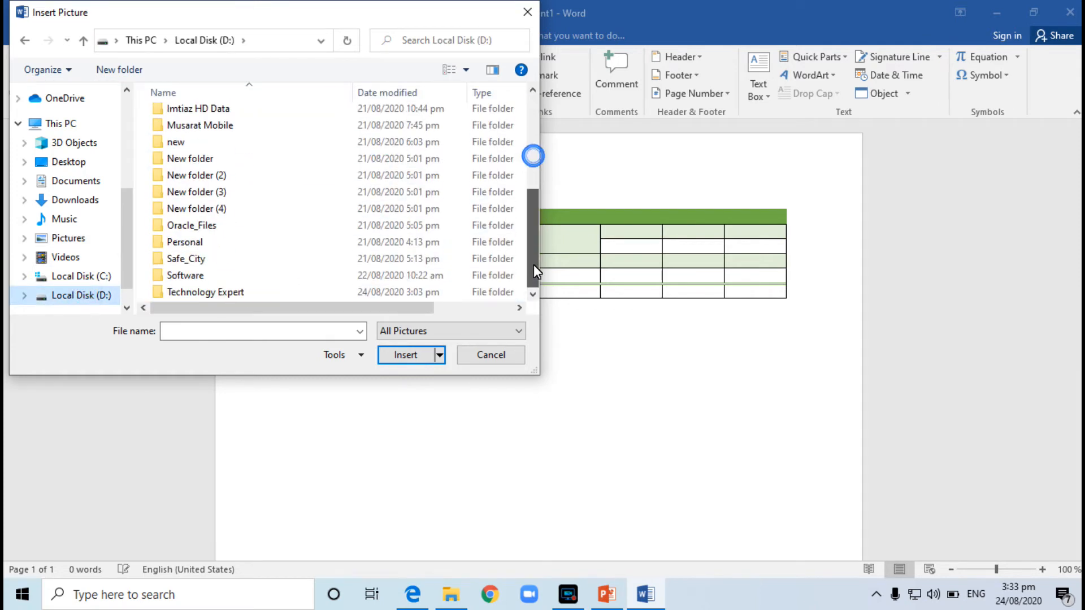
double_click(233, 291)
double_click(201, 150)
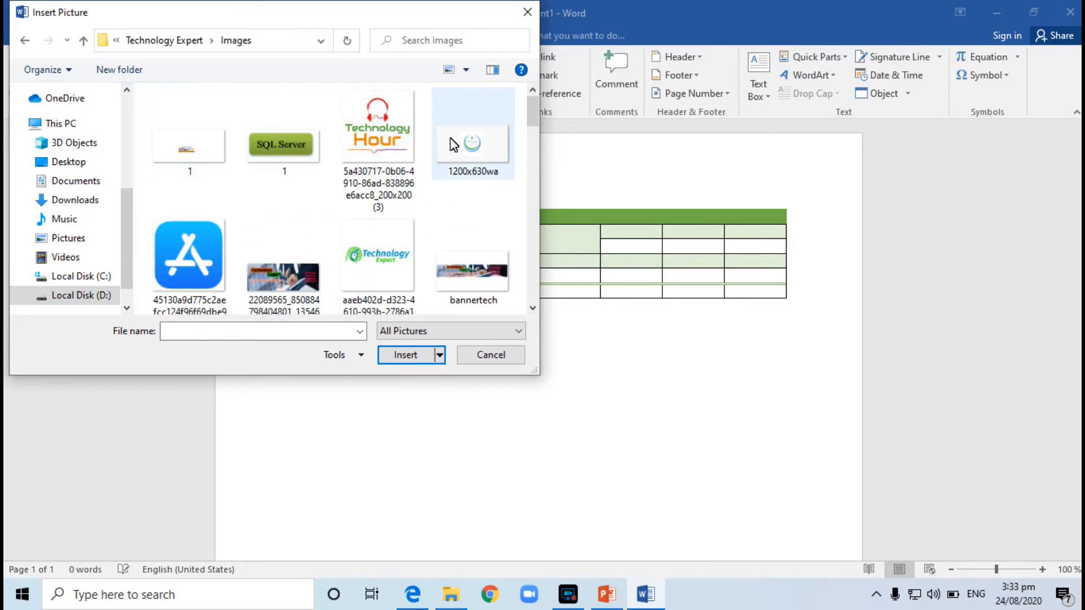
double_click(384, 145)
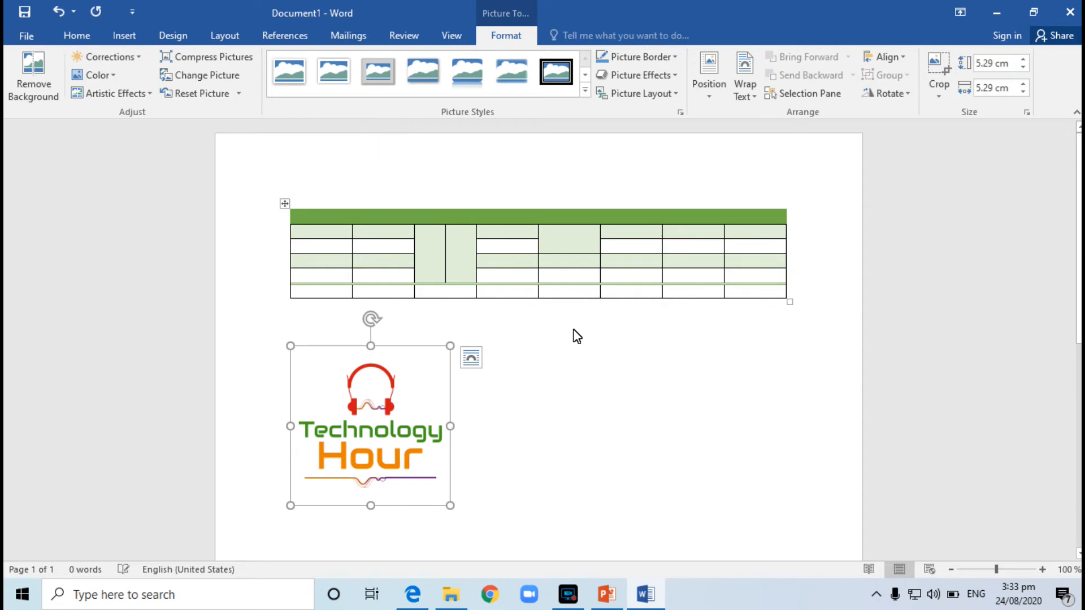
drag(450, 506, 481, 534)
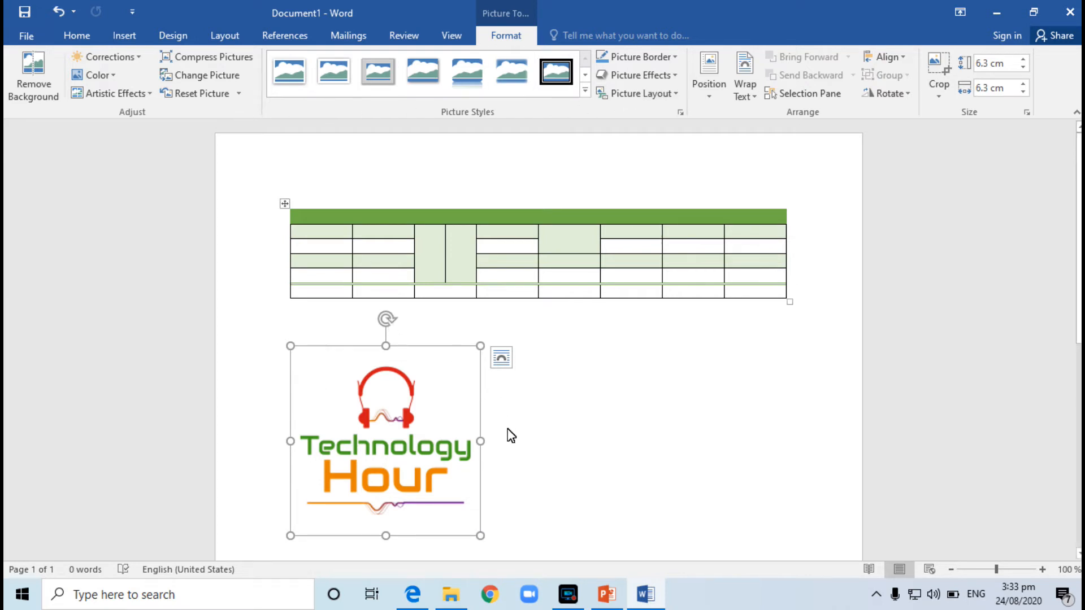
Step: Try the white frame and thick black frame picture styles on the logo, and apply the metallic oval frame style
click(289, 73)
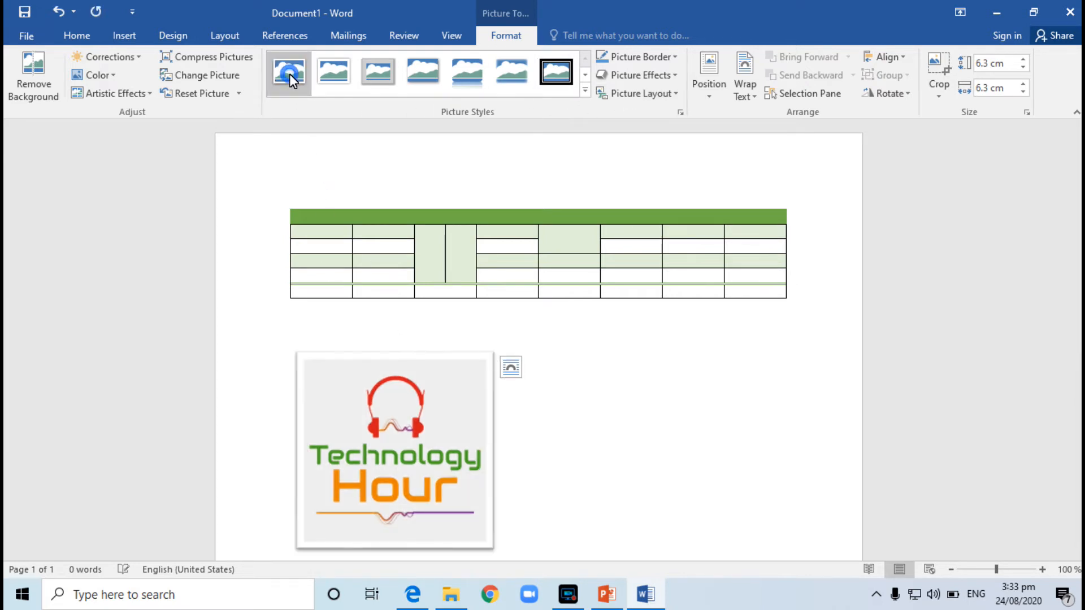
click(558, 73)
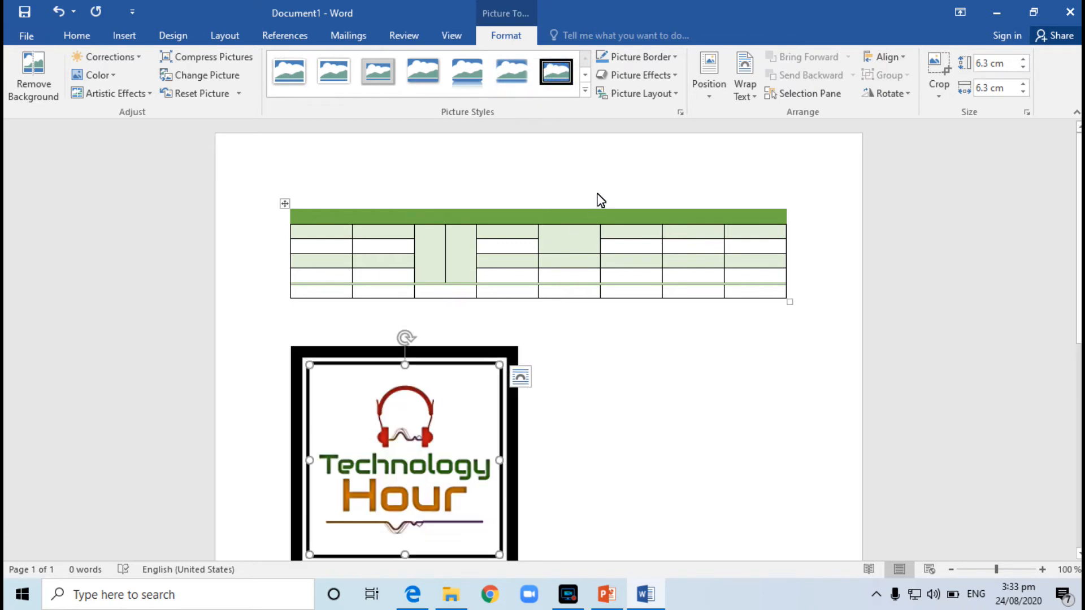
click(585, 91)
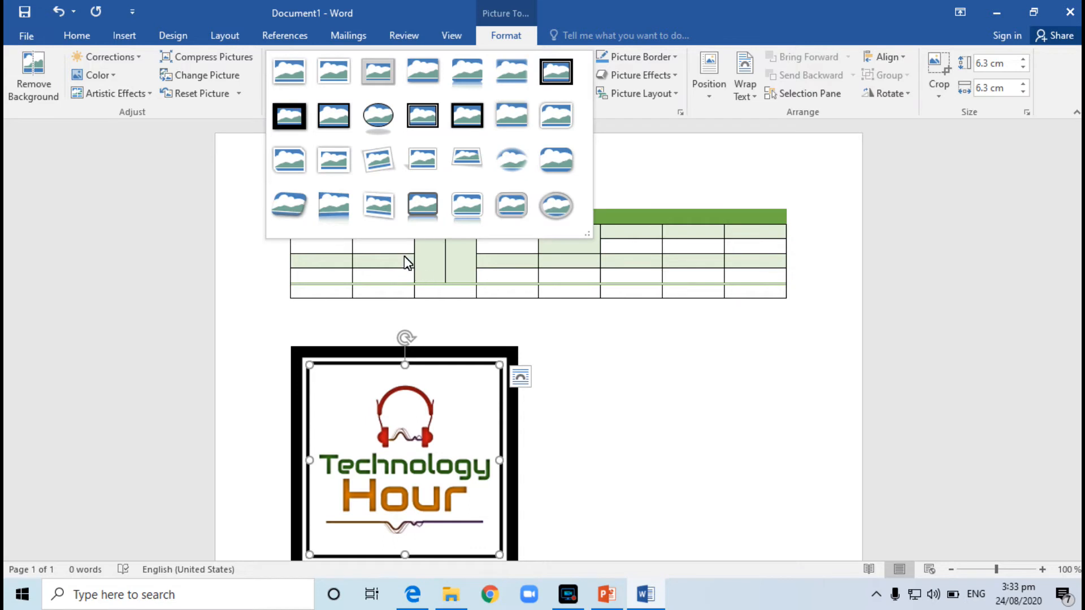
click(568, 194)
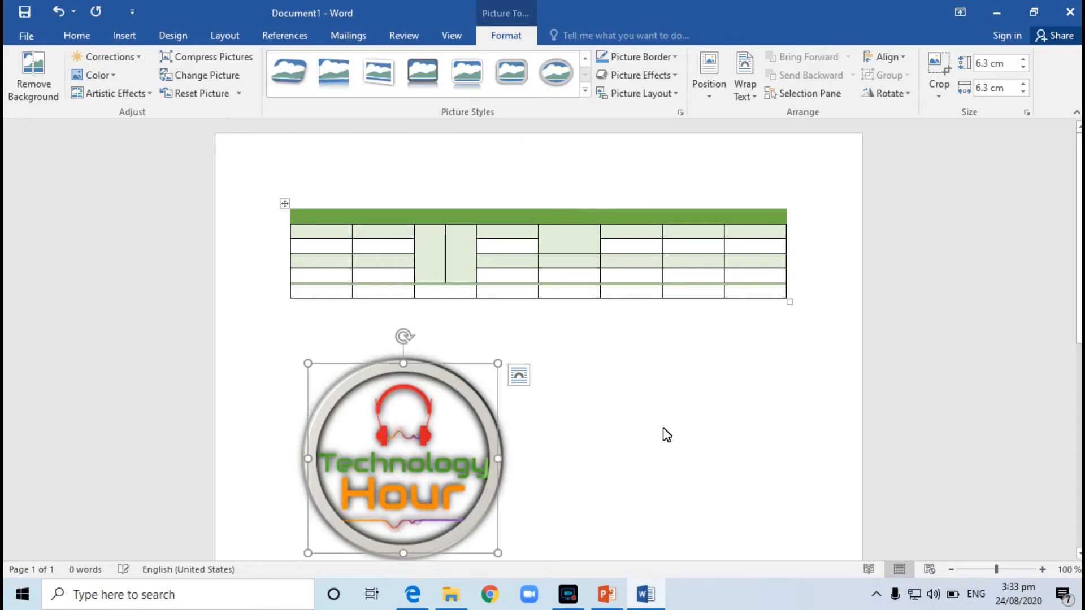
click(681, 452)
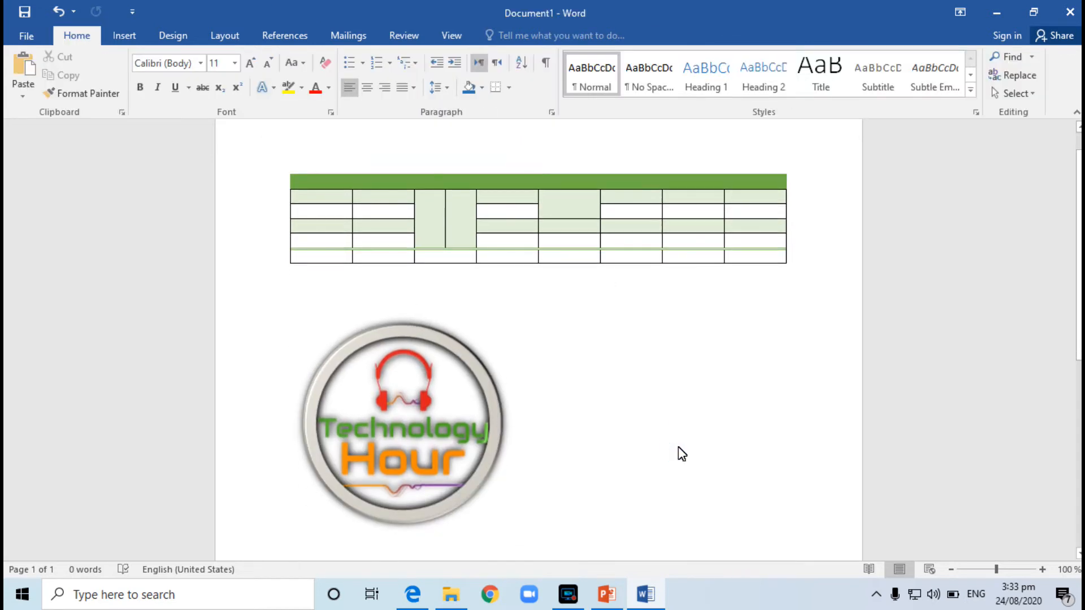
Step: Recolor the framed logo in dark brown, and reset its picture formatting
click(466, 410)
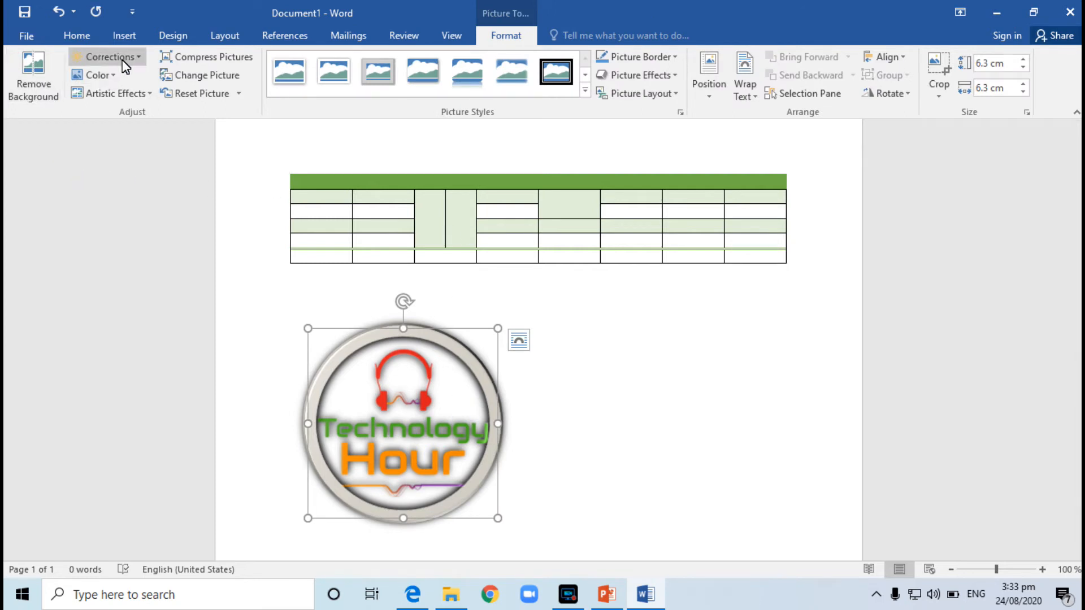
click(115, 76)
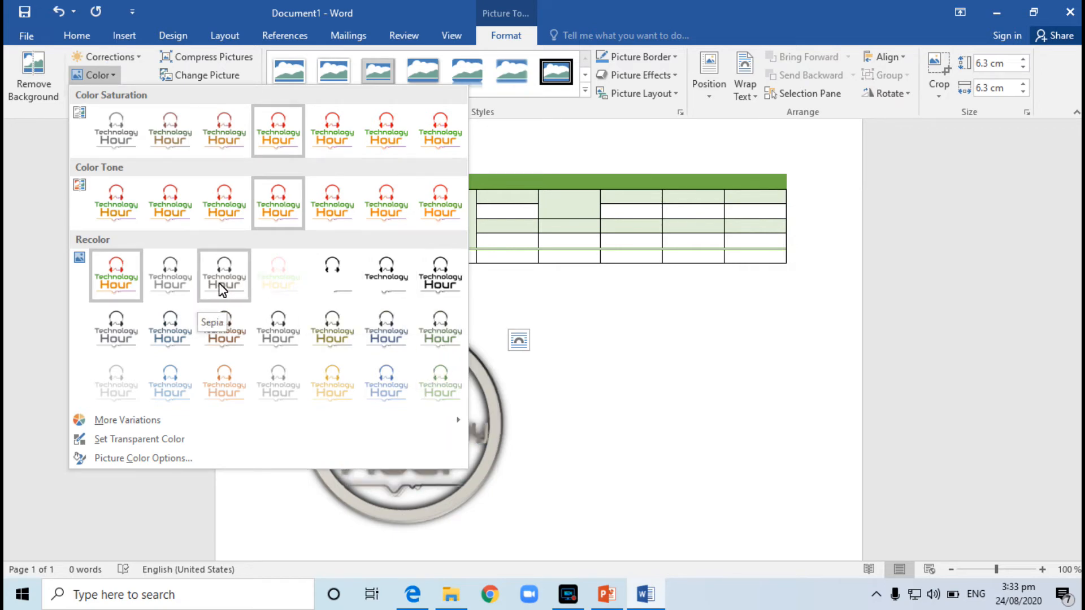
click(223, 333)
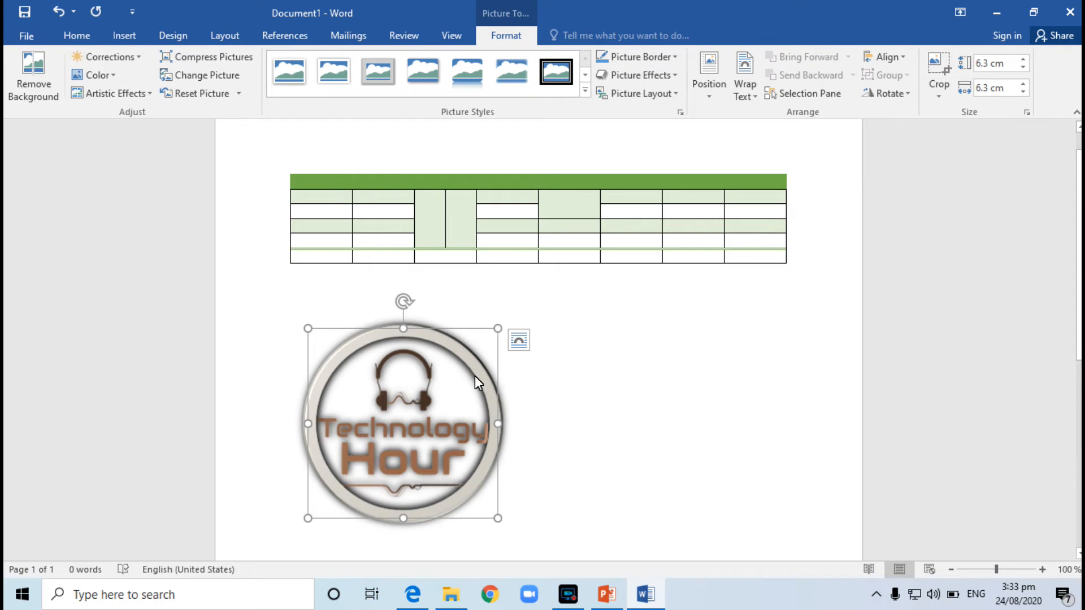
click(229, 95)
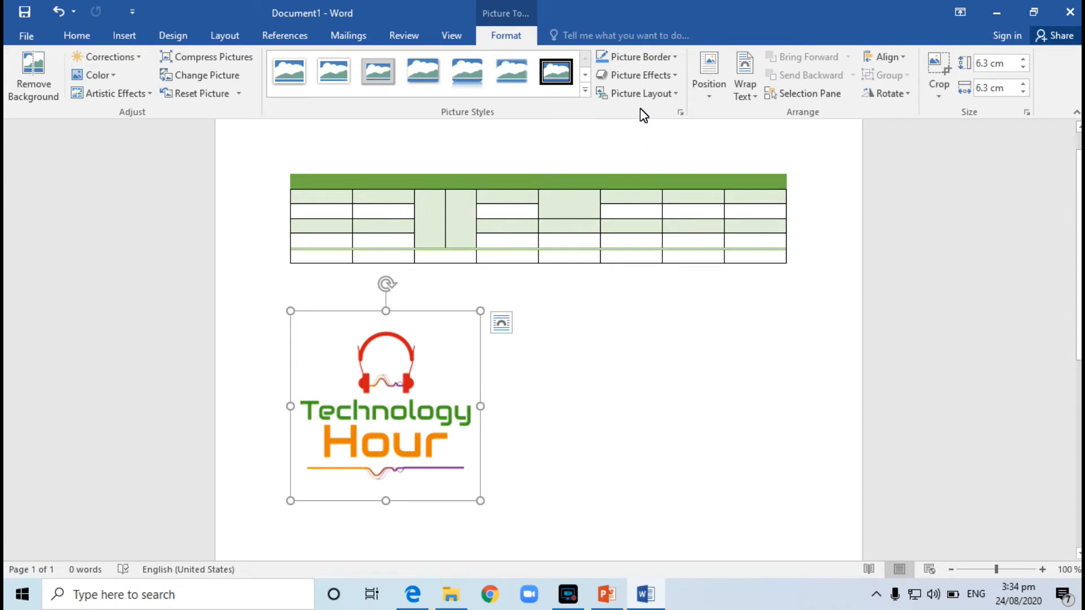
Step: Outline the logo with a dark blue-gray border and position it at the top center of the page with text wrapping
click(674, 60)
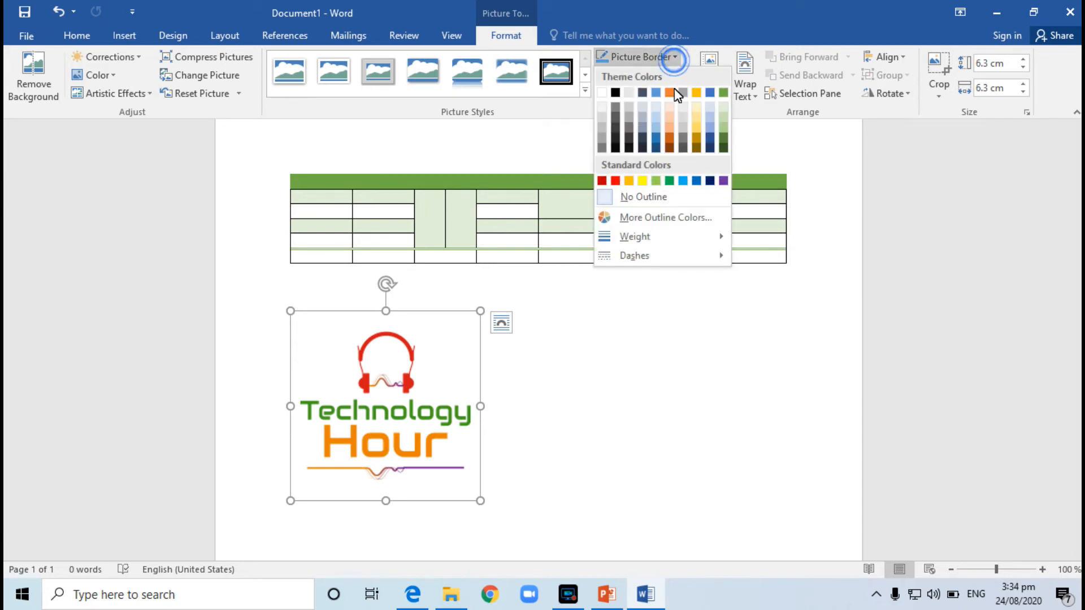
click(642, 148)
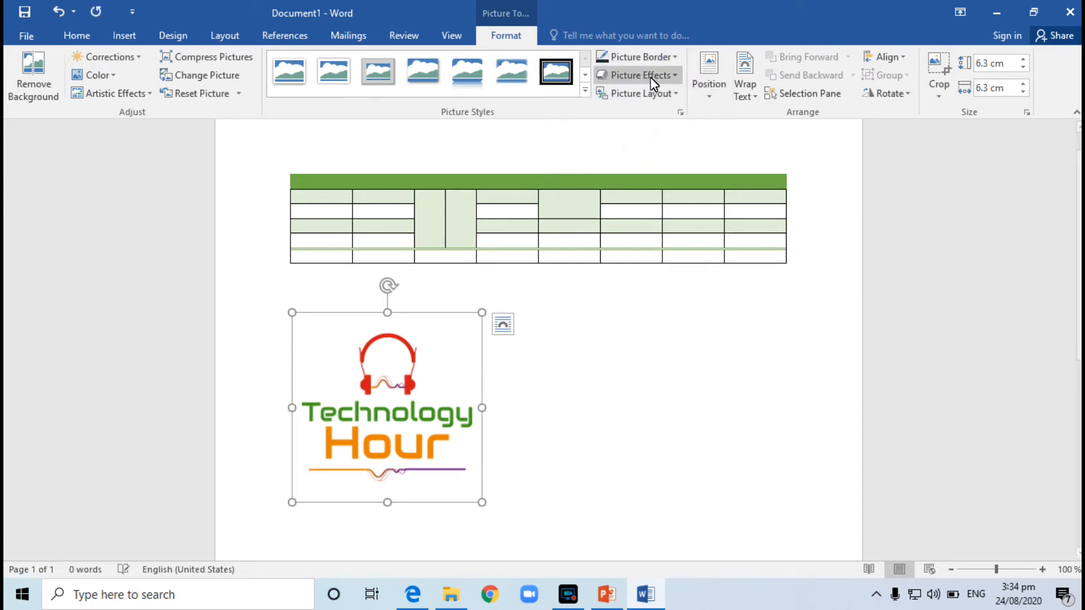
click(706, 93)
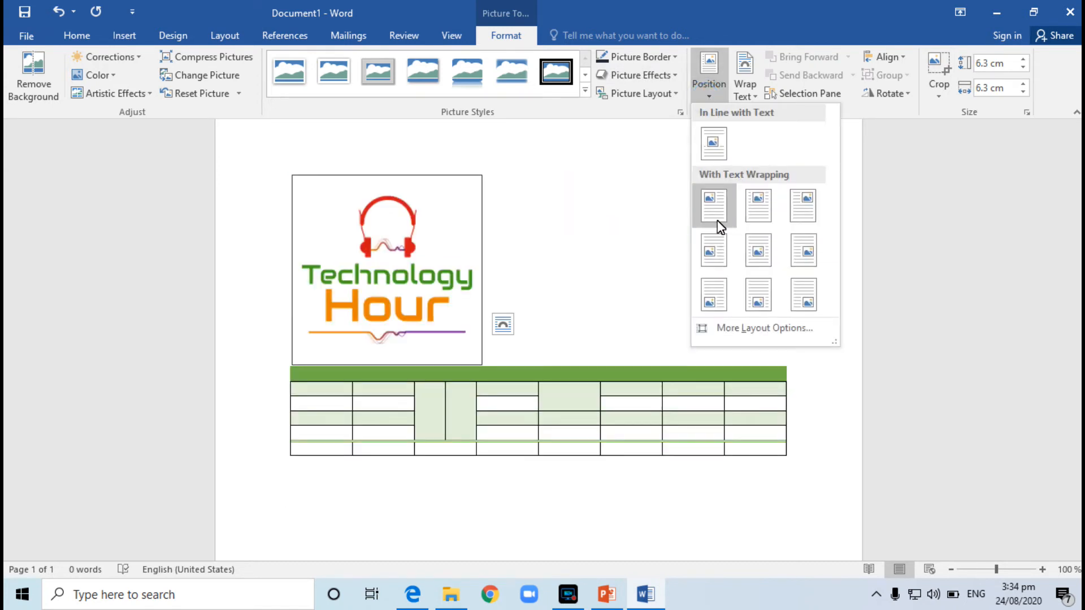
click(751, 217)
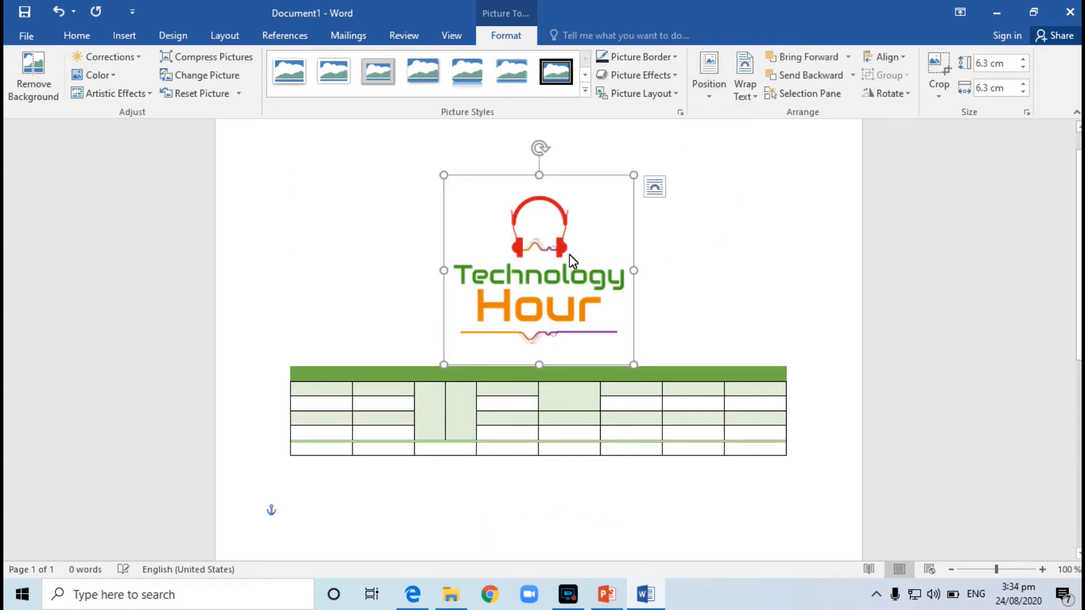
drag(563, 299, 599, 215)
click(709, 98)
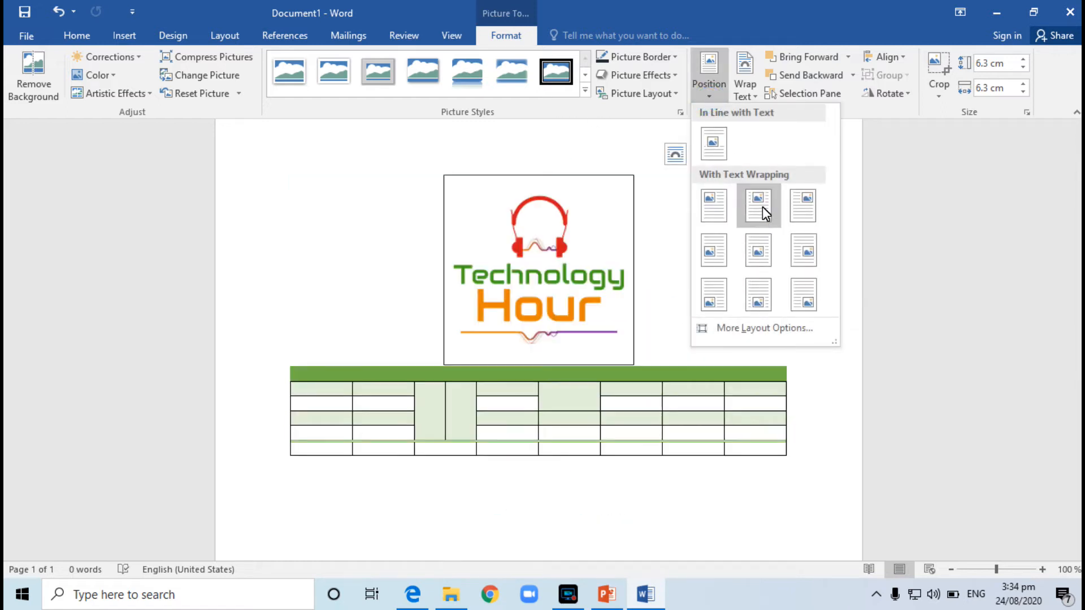
click(762, 207)
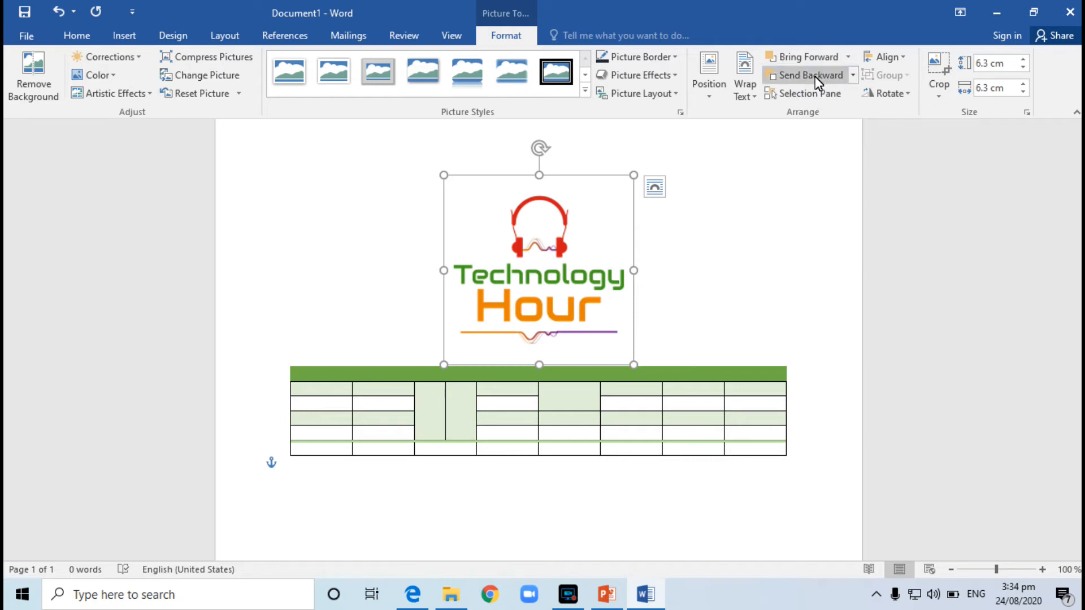
Step: Try the center and left alignments on the logo, and align it to the right margin
click(893, 57)
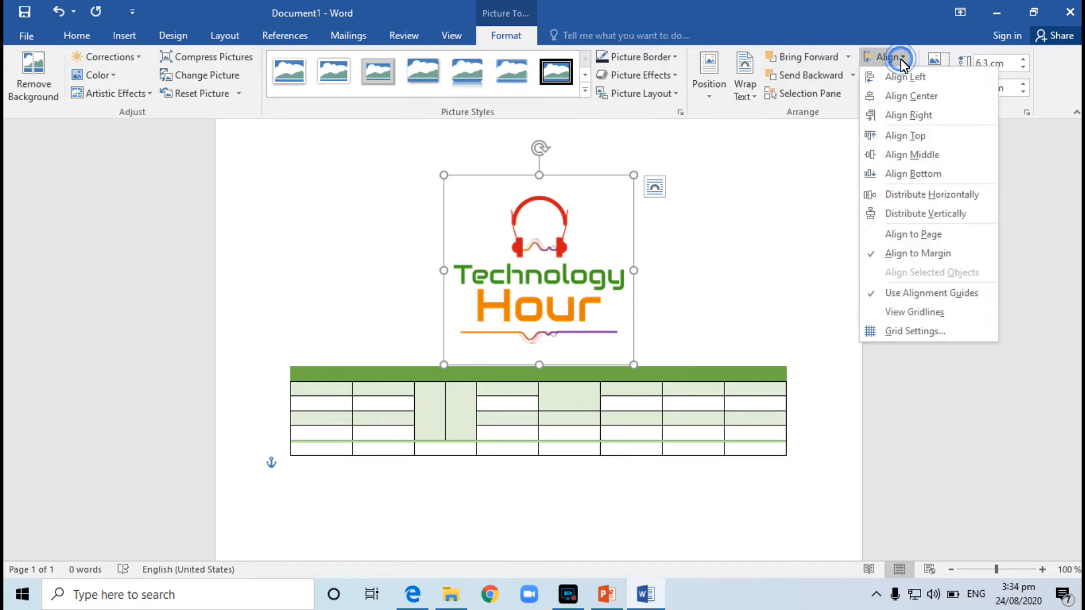
click(906, 97)
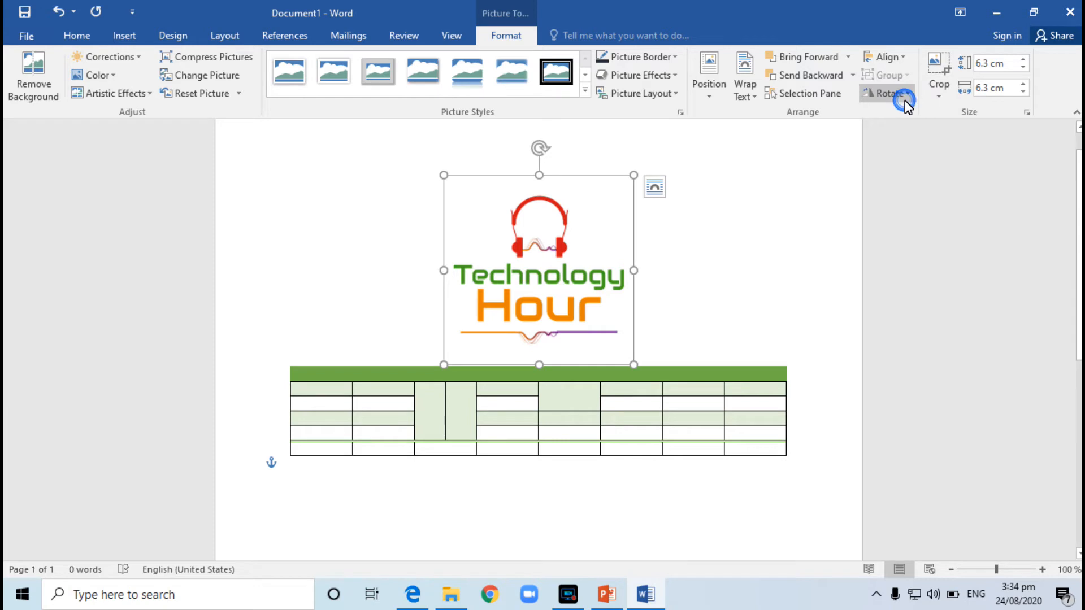
click(904, 60)
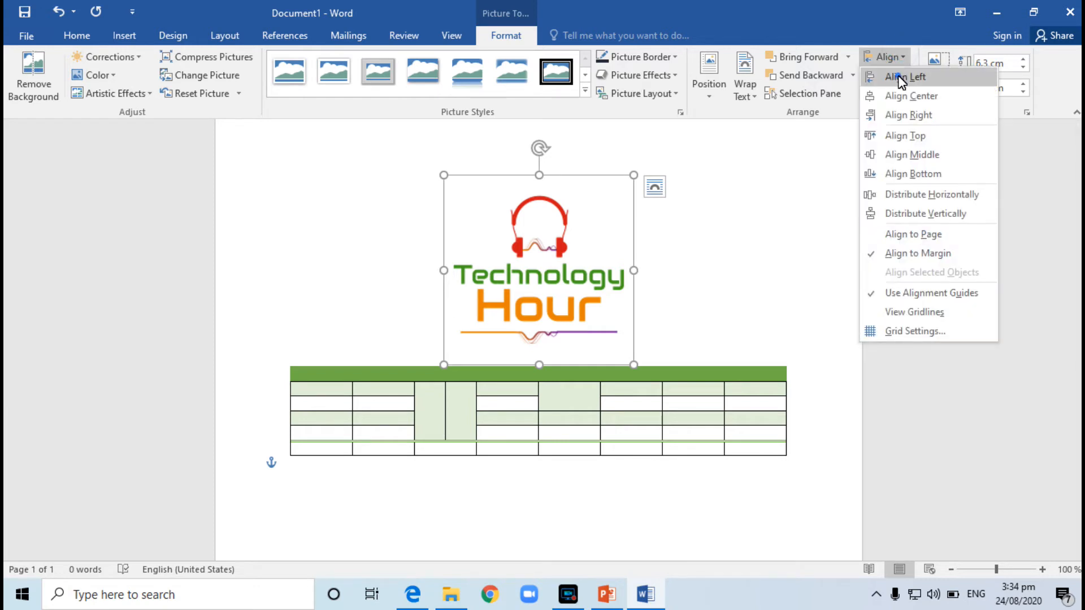
click(897, 75)
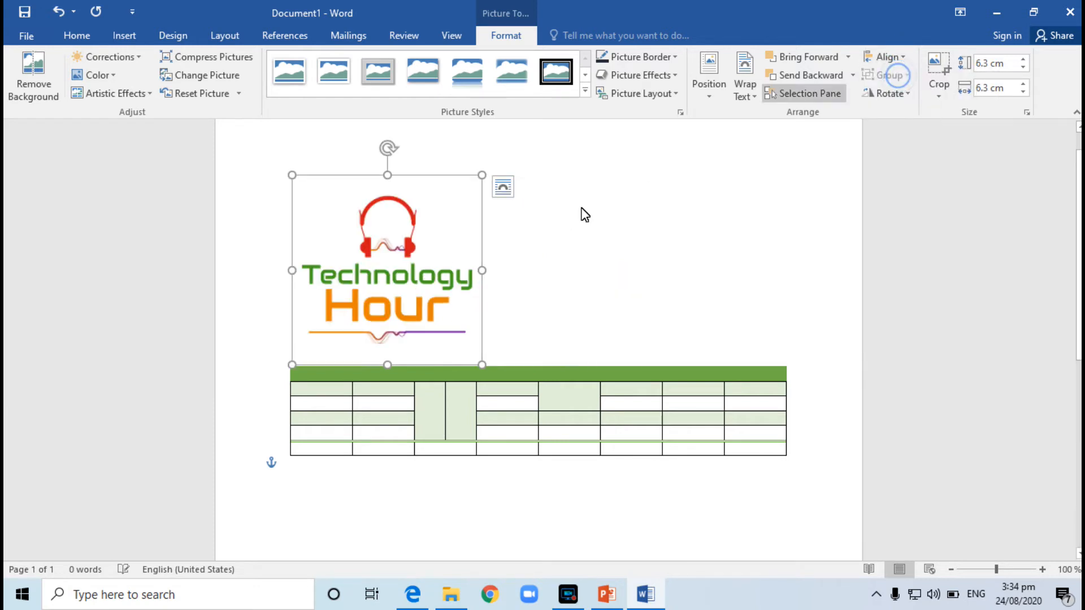
click(875, 59)
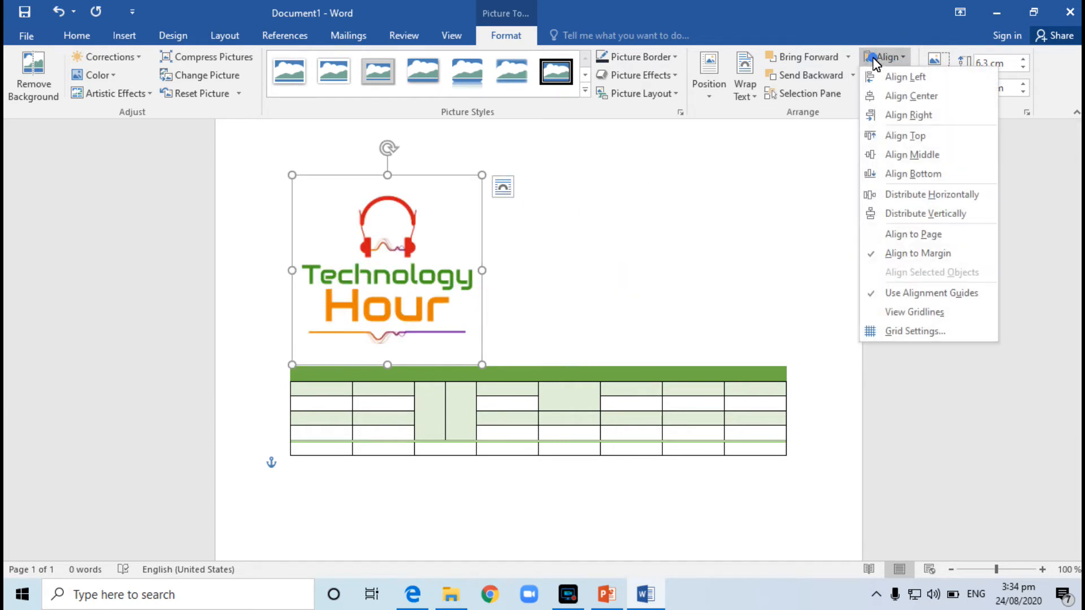
click(923, 114)
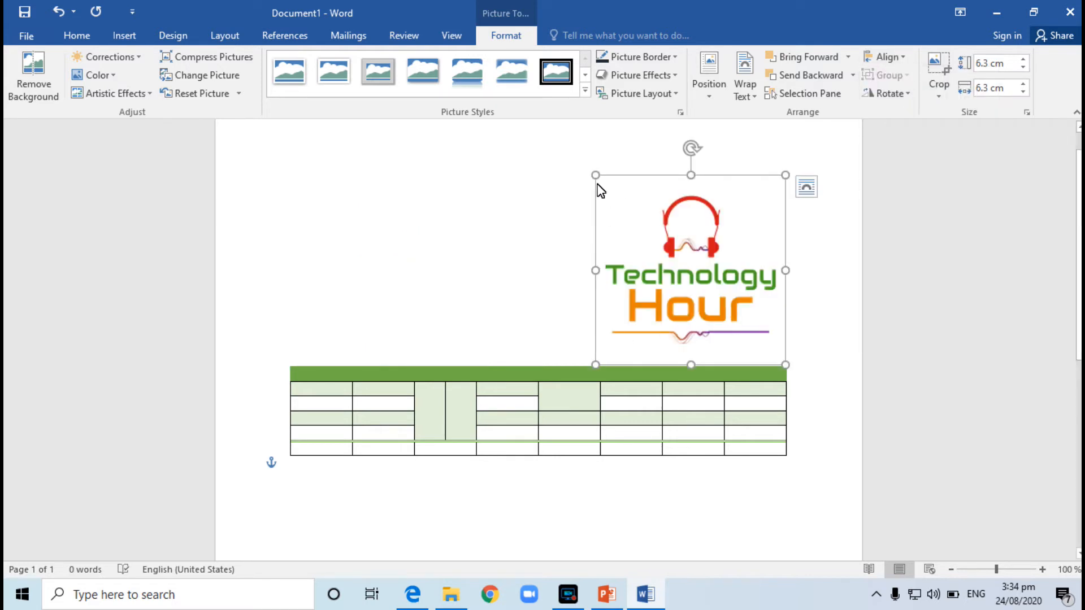
Step: Resize the logo by its handles, flattening it to about 4.6 cm high and enlarging it to about 7.28 cm high by 9.74 cm wide
click(665, 230)
drag(788, 366, 781, 345)
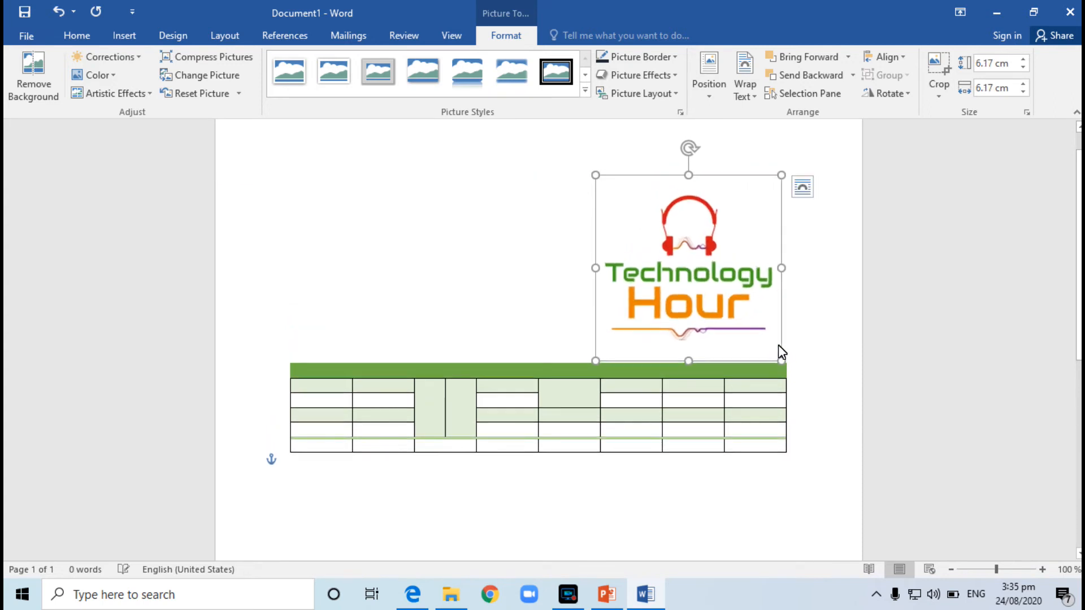
drag(690, 361, 690, 314)
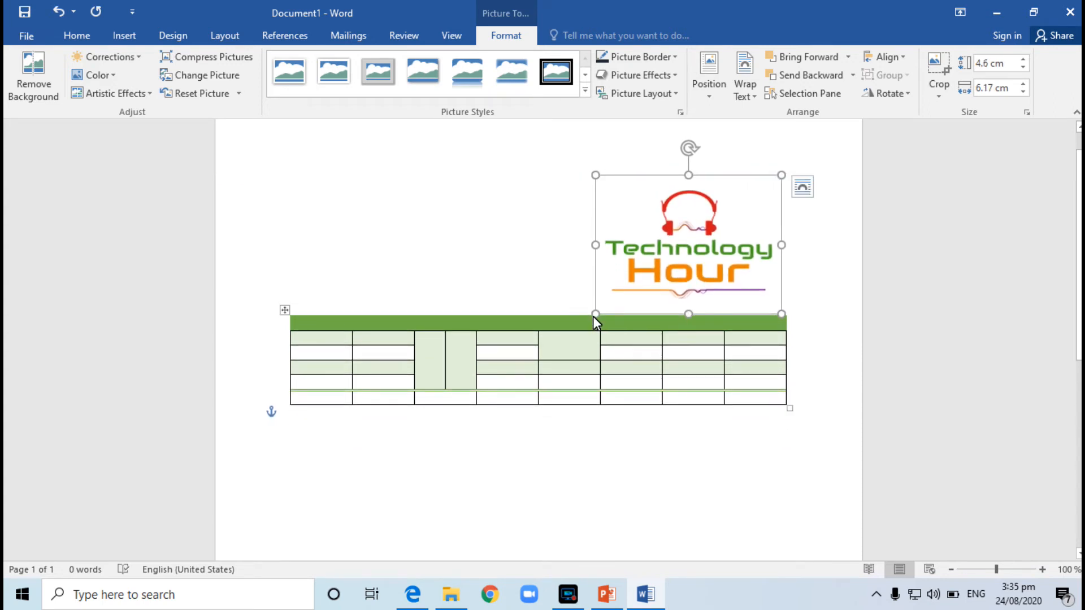
drag(595, 316, 507, 395)
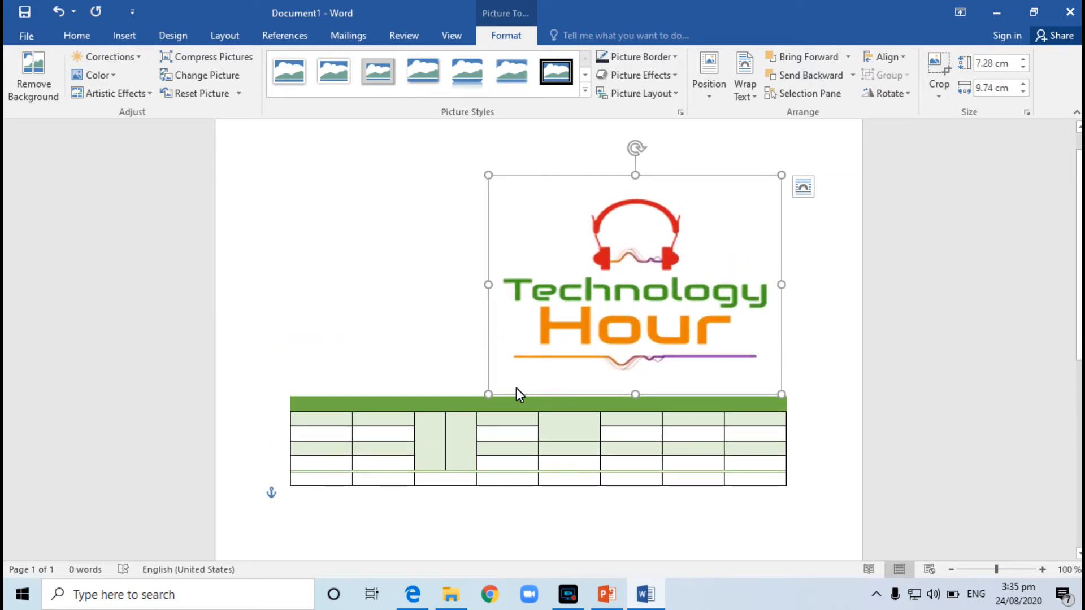
Step: Draw an oval about 4.1 cm high and 4.47 cm wide beside the logo, and give it the solid gold theme style
click(122, 39)
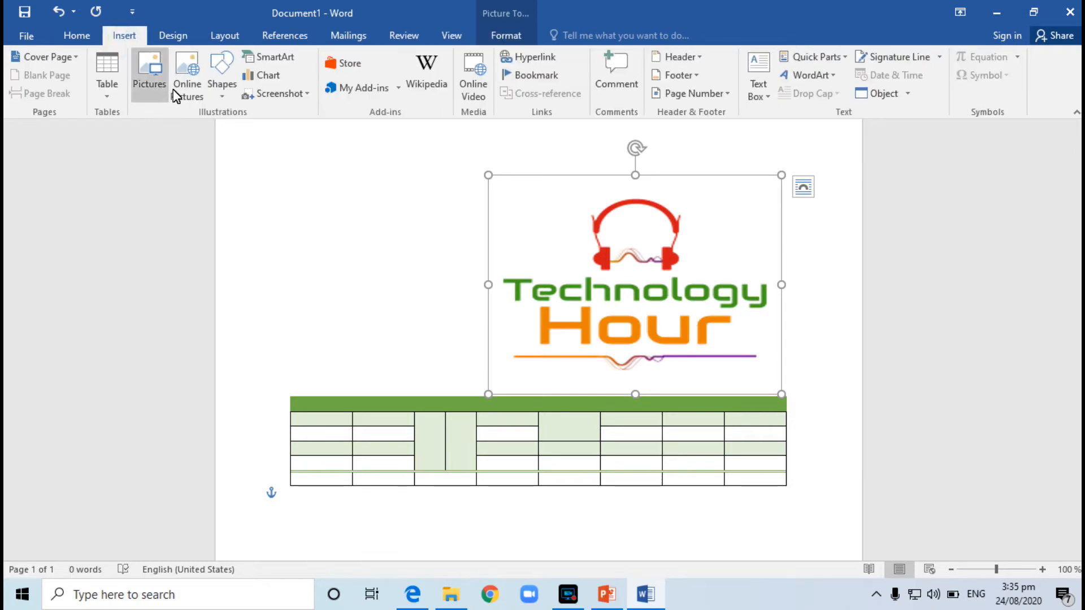
click(219, 100)
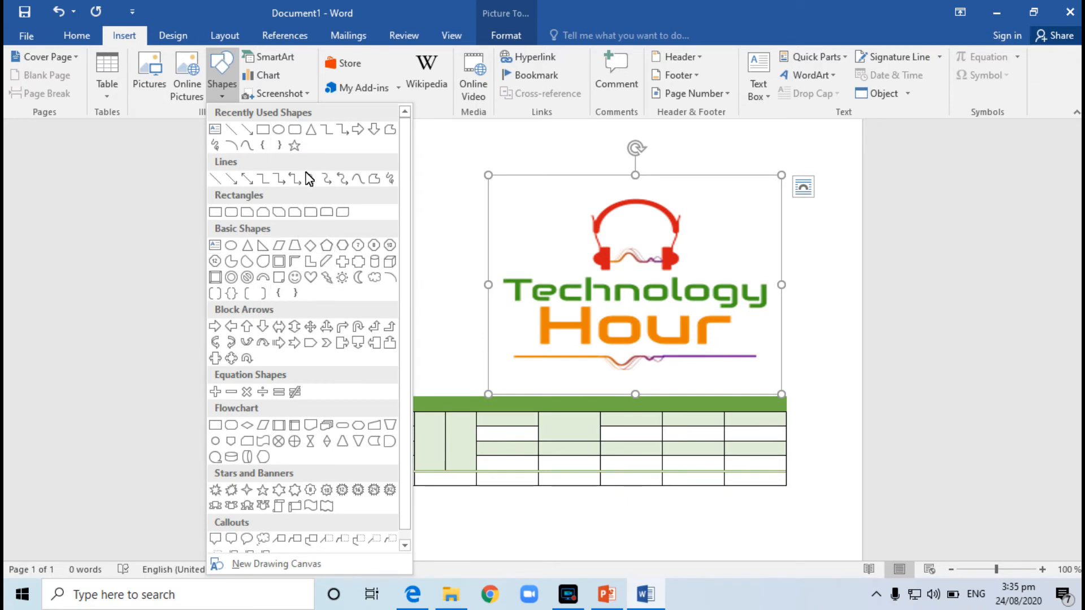
click(278, 129)
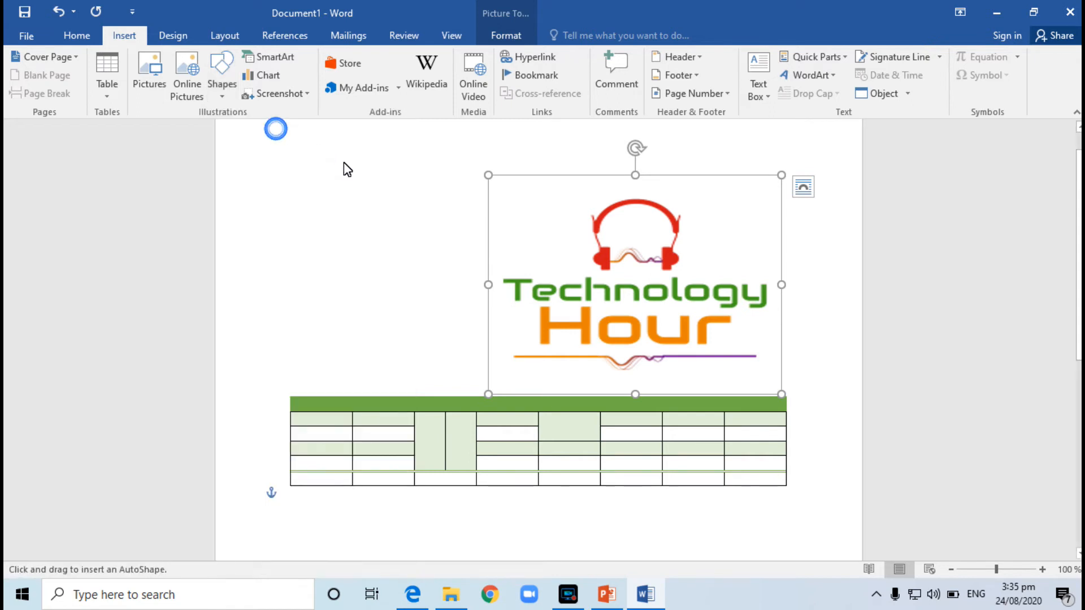
mouse_move(306, 165)
mouse_down()
mouse_move(400, 218)
mouse_move(402, 299)
mouse_move(441, 288)
mouse_up()
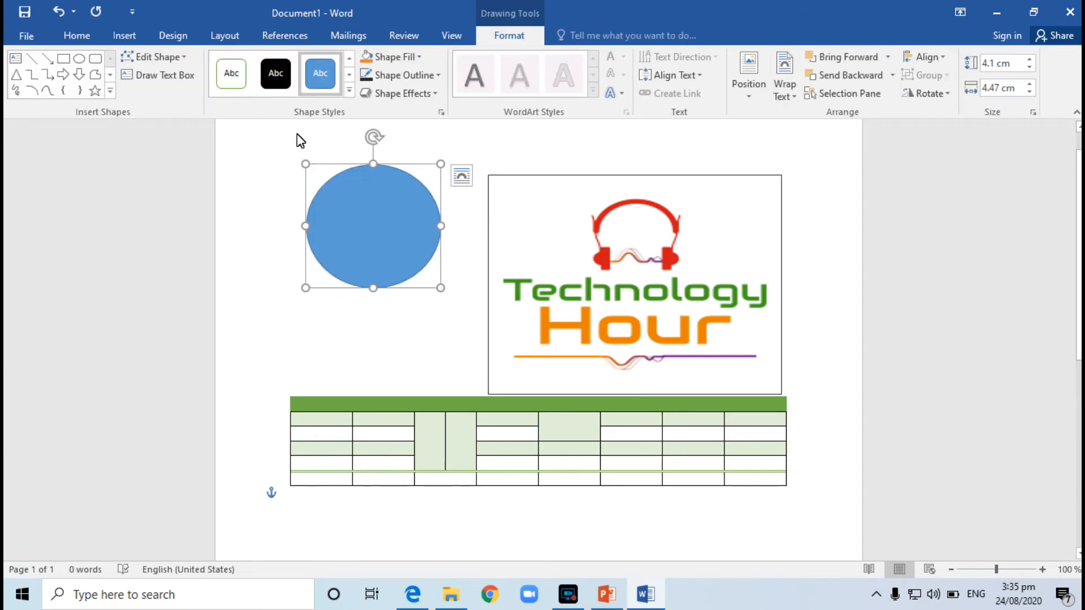
click(348, 91)
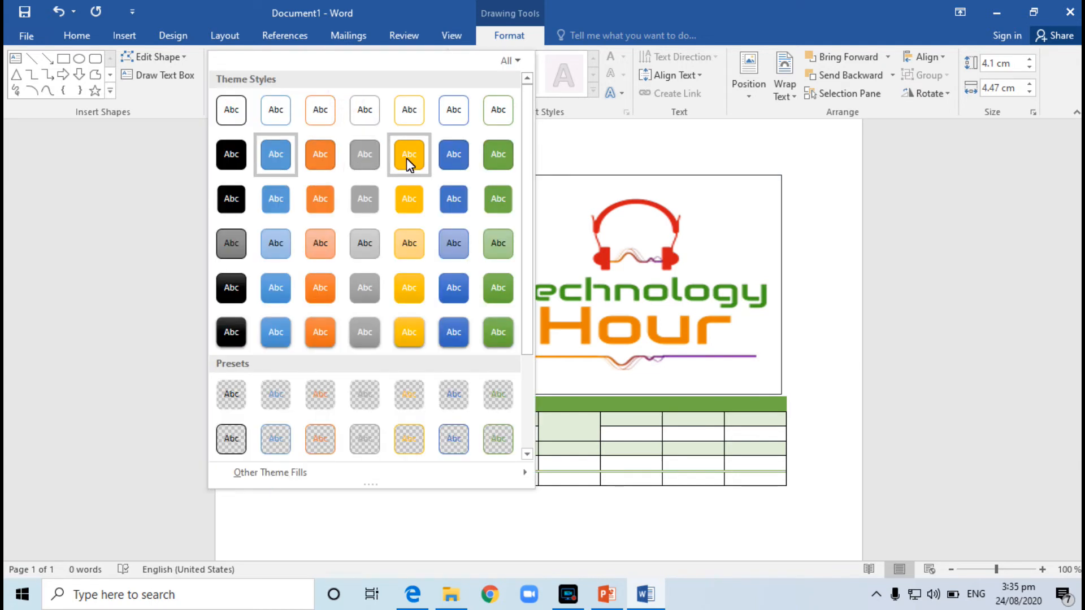
click(405, 158)
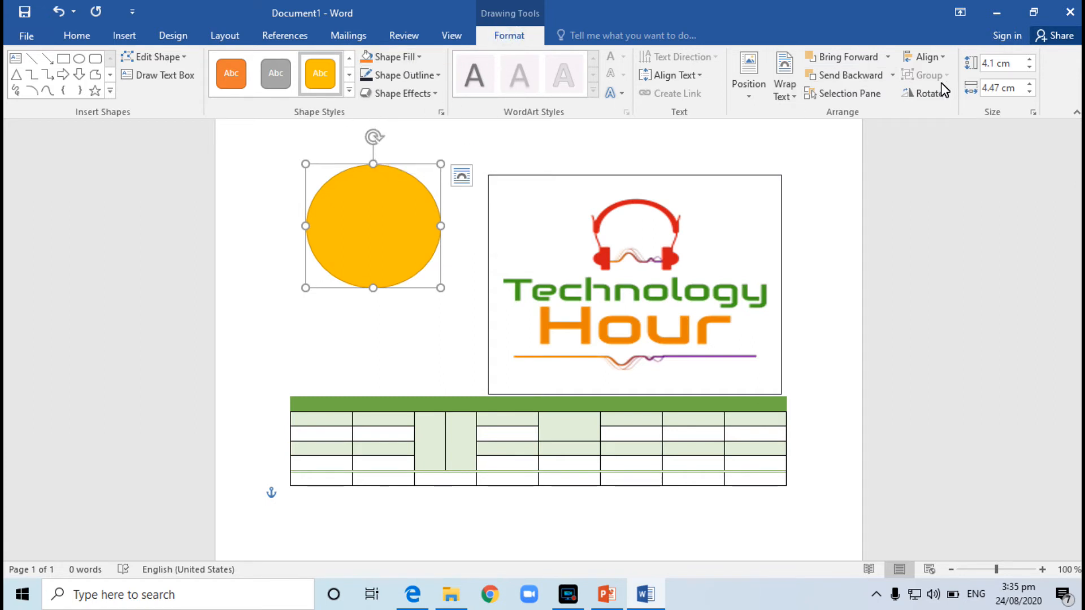
Step: Insert a Segmented Cycle SmartArt graphic below the table
click(125, 37)
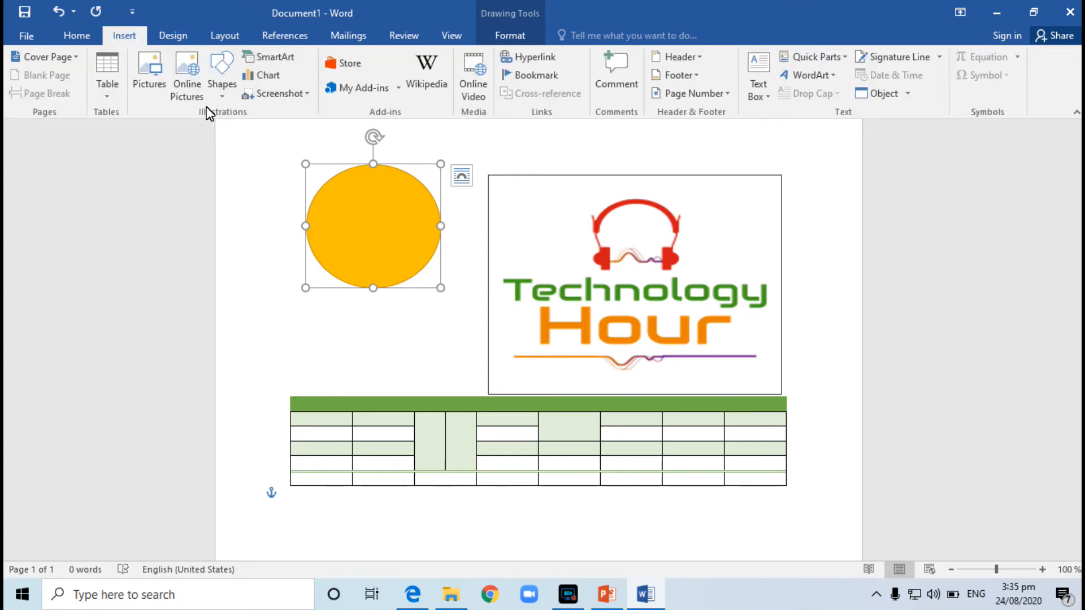
click(275, 61)
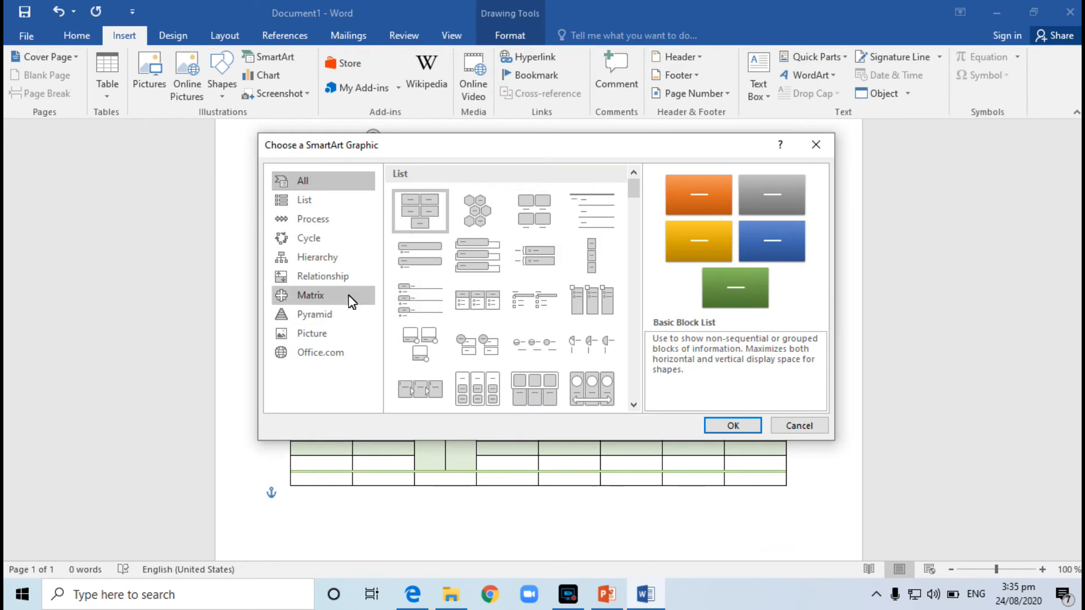
click(346, 203)
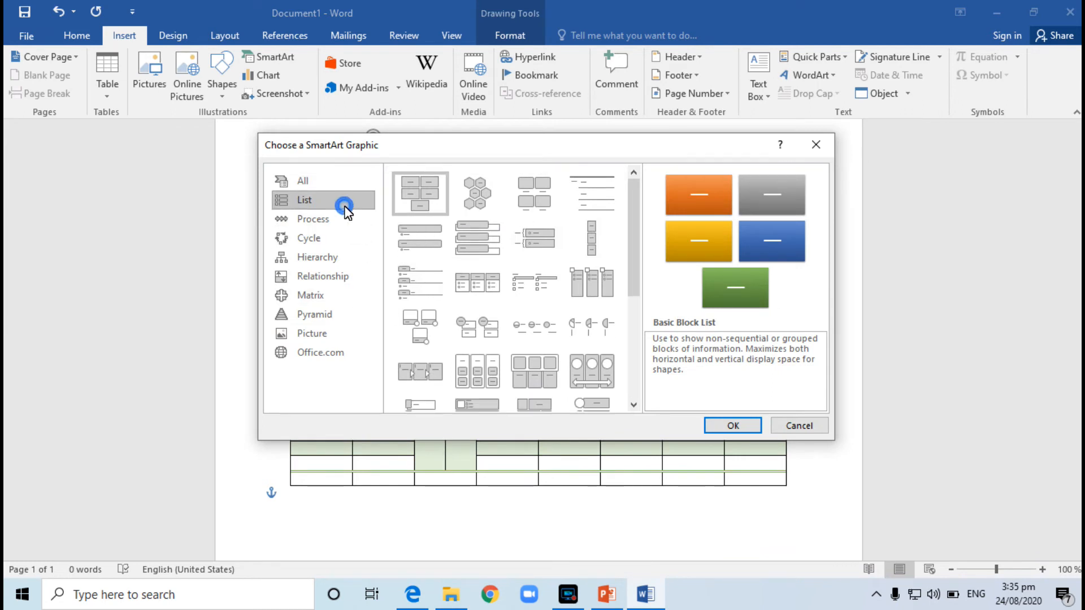
click(330, 180)
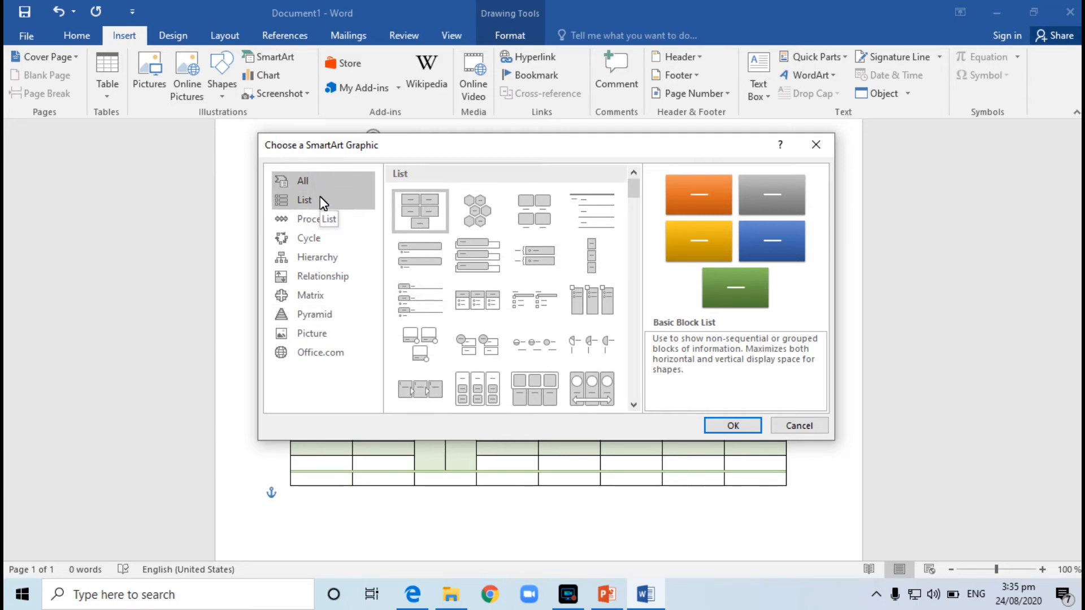
click(319, 197)
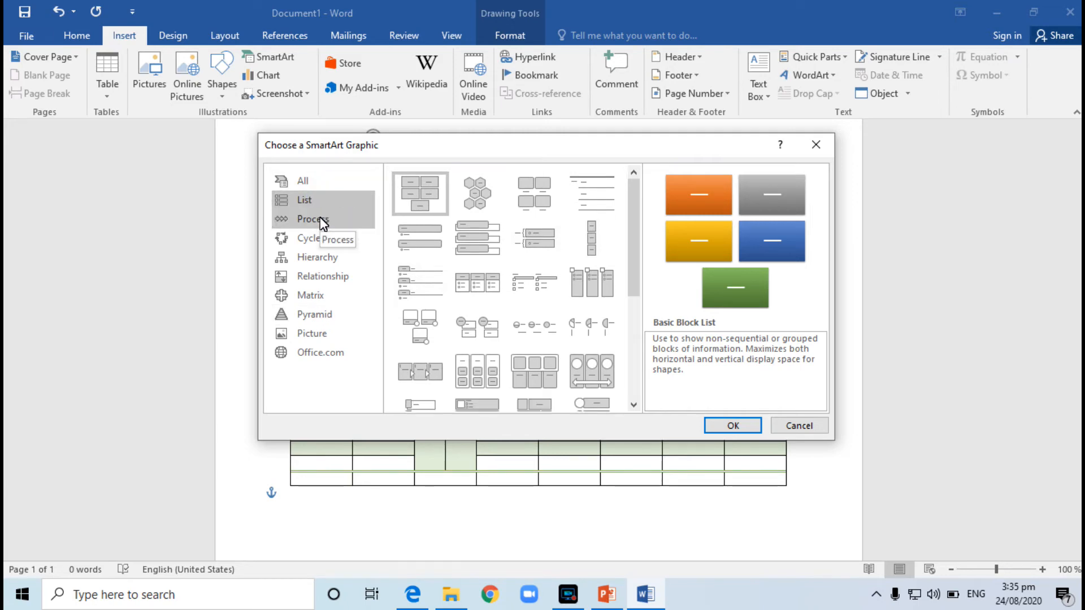
click(319, 219)
click(315, 236)
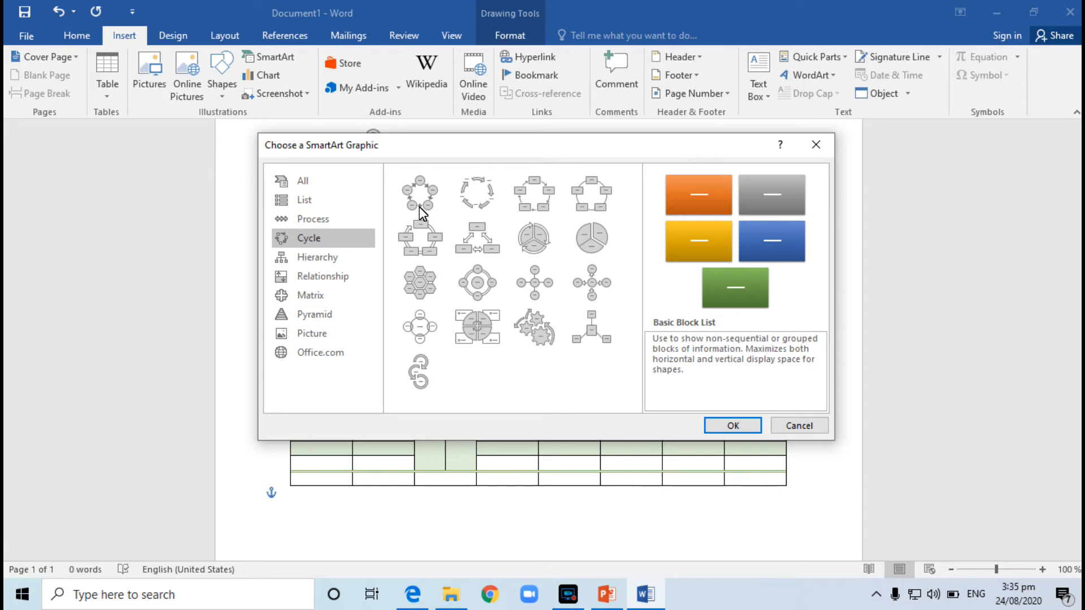
click(541, 243)
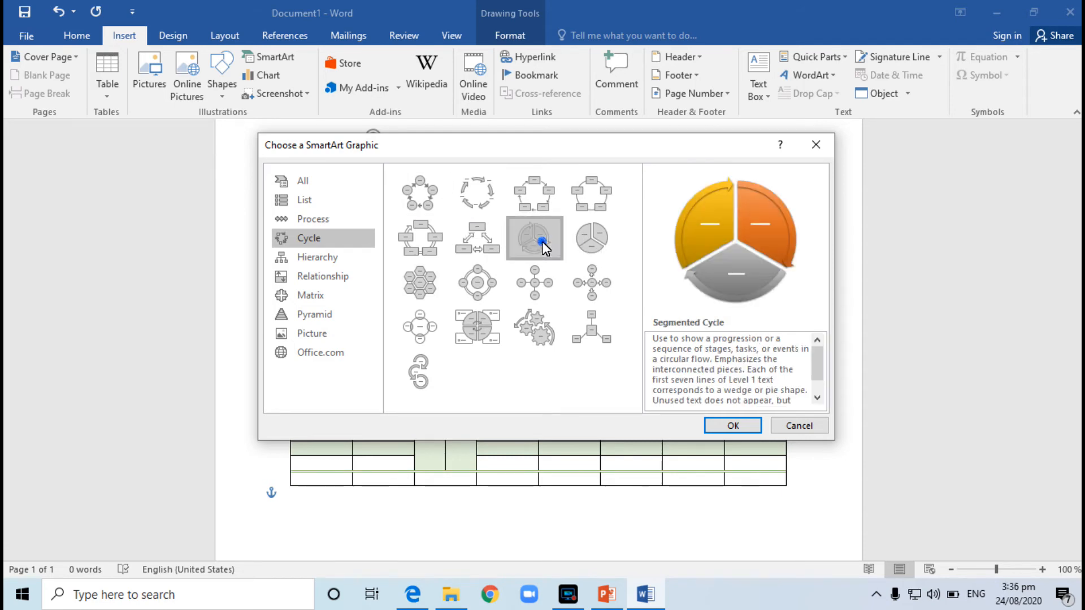
double_click(541, 241)
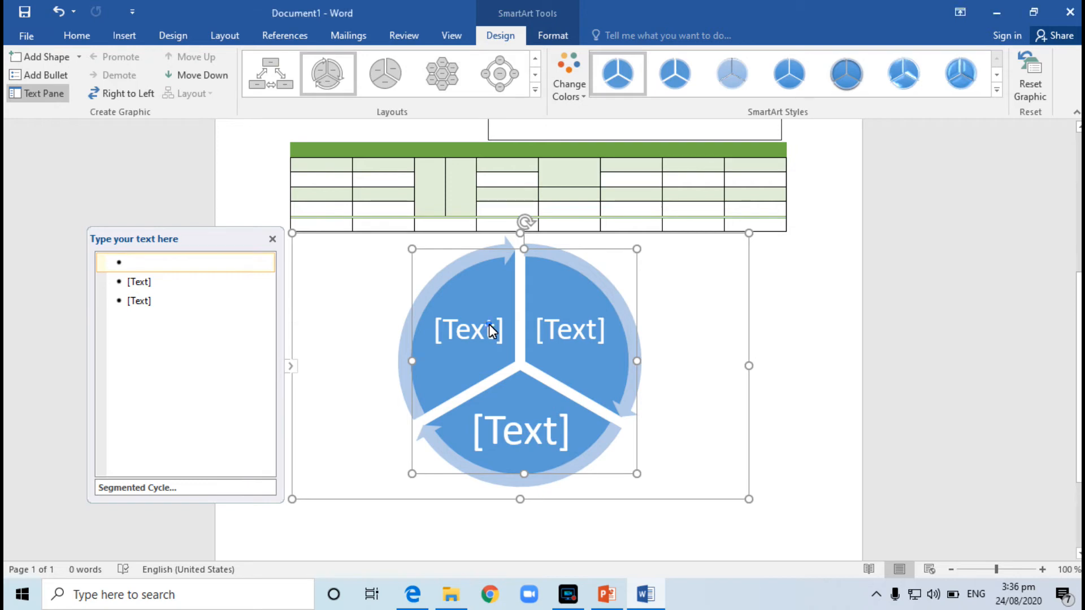
Step: Label the three segments of the cycle graphic Sales, Products and Suppliers
click(473, 333)
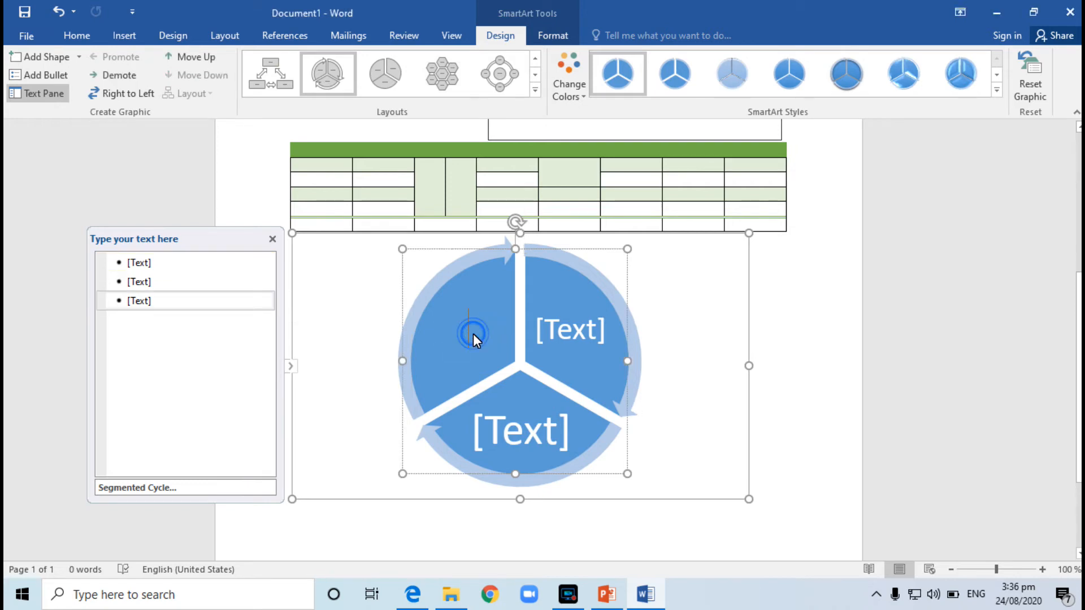
text(Sales)
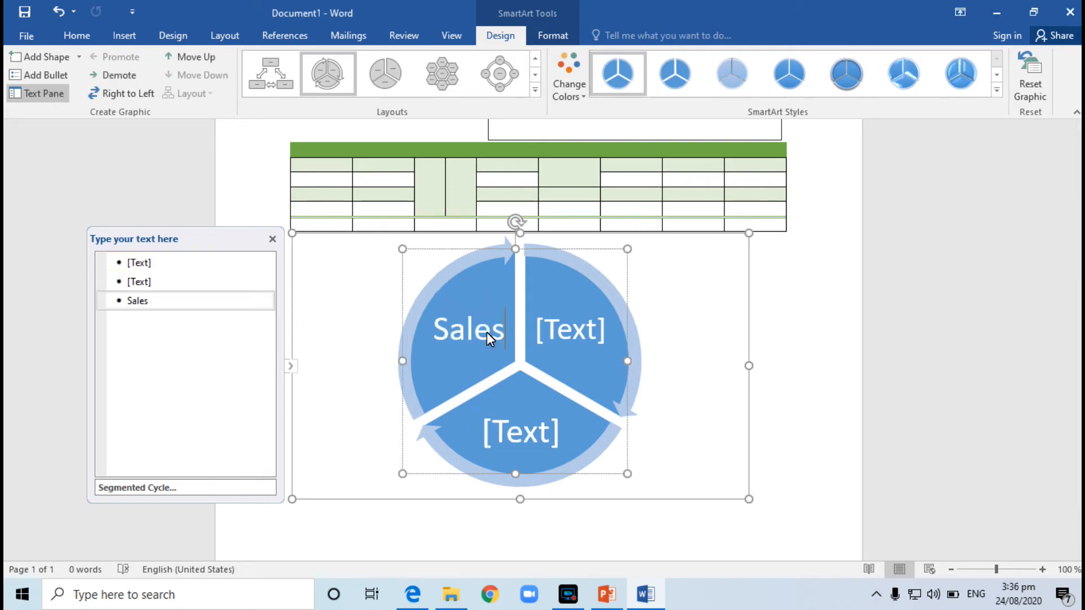
click(551, 333)
text(Prod)
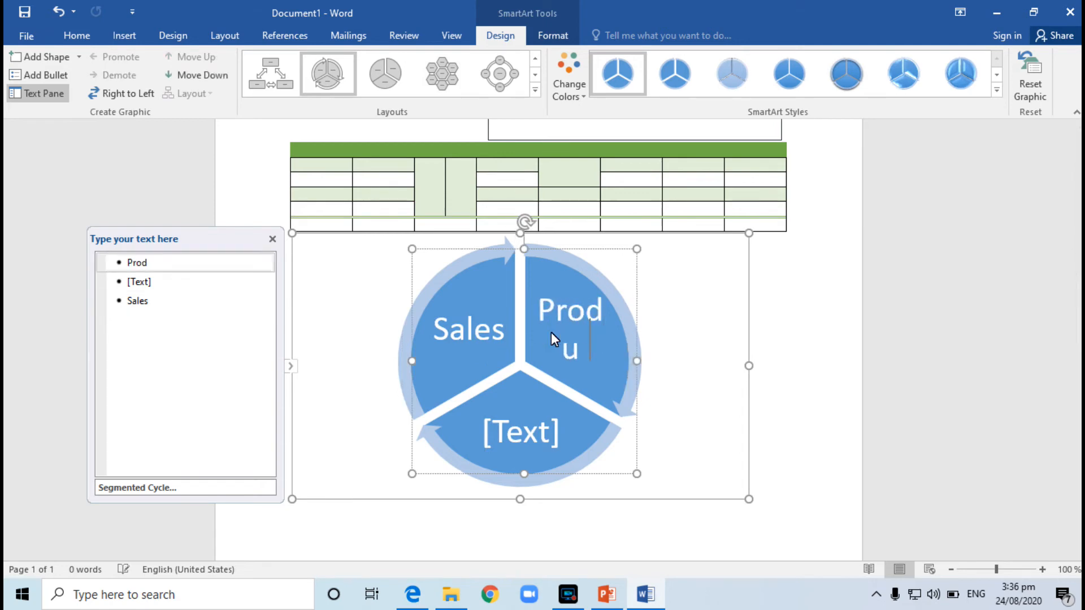
text(ucts)
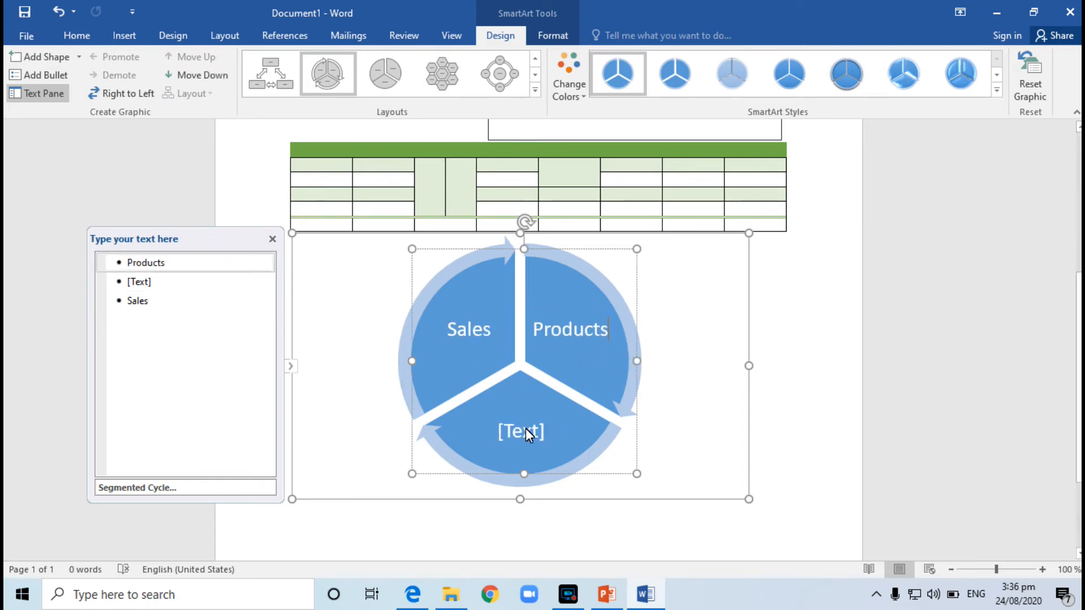
click(524, 432)
text(Suppliers)
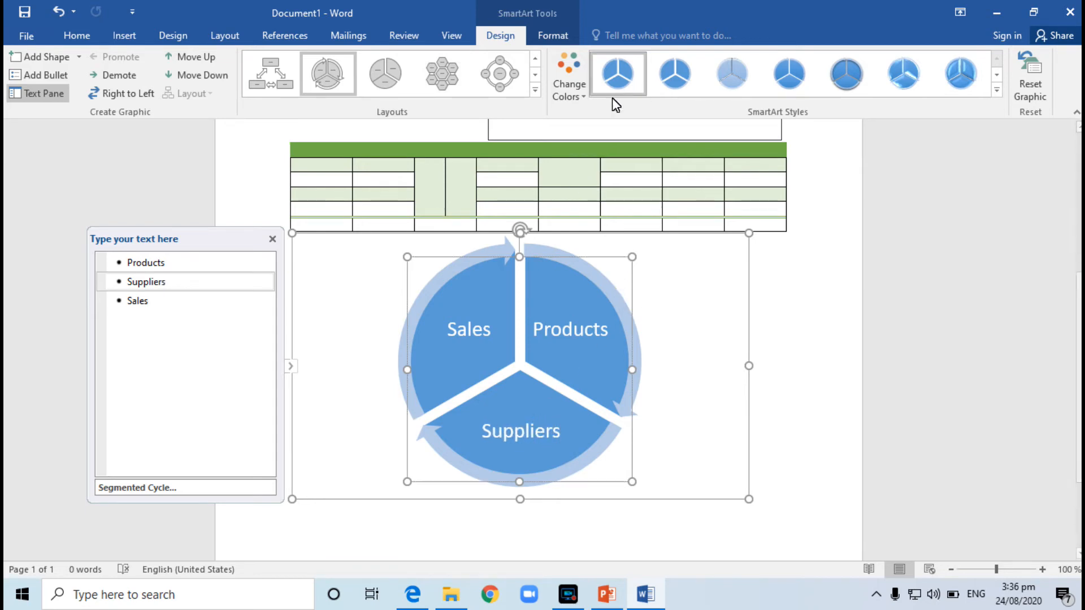
Step: Apply the glossy 3-D style to the SmartArt graphic and recolor it with the third Colorful scheme in gray, orange-brown and red
click(916, 85)
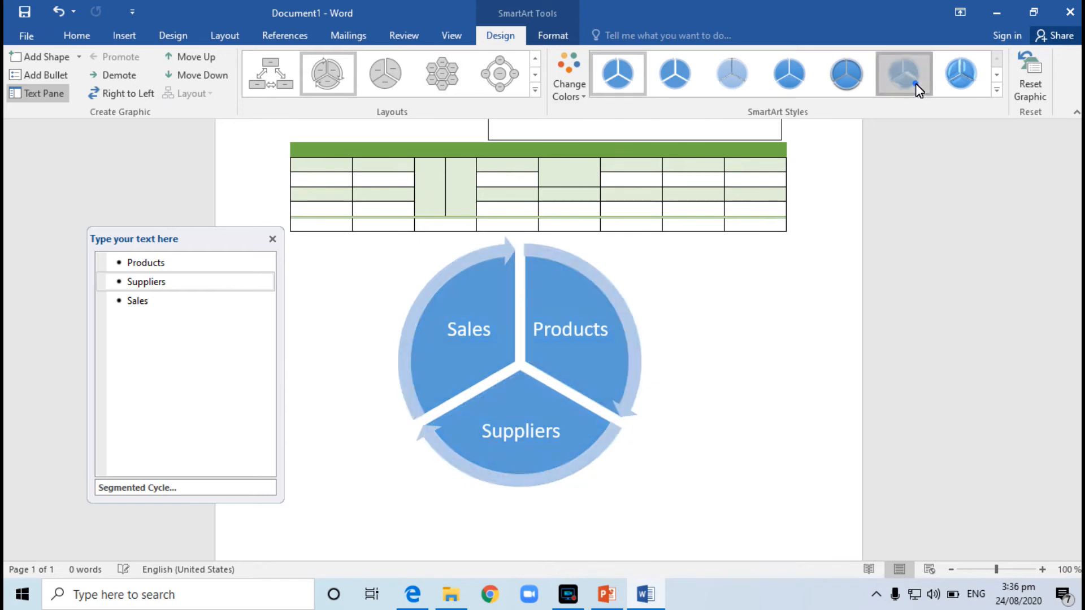
click(585, 95)
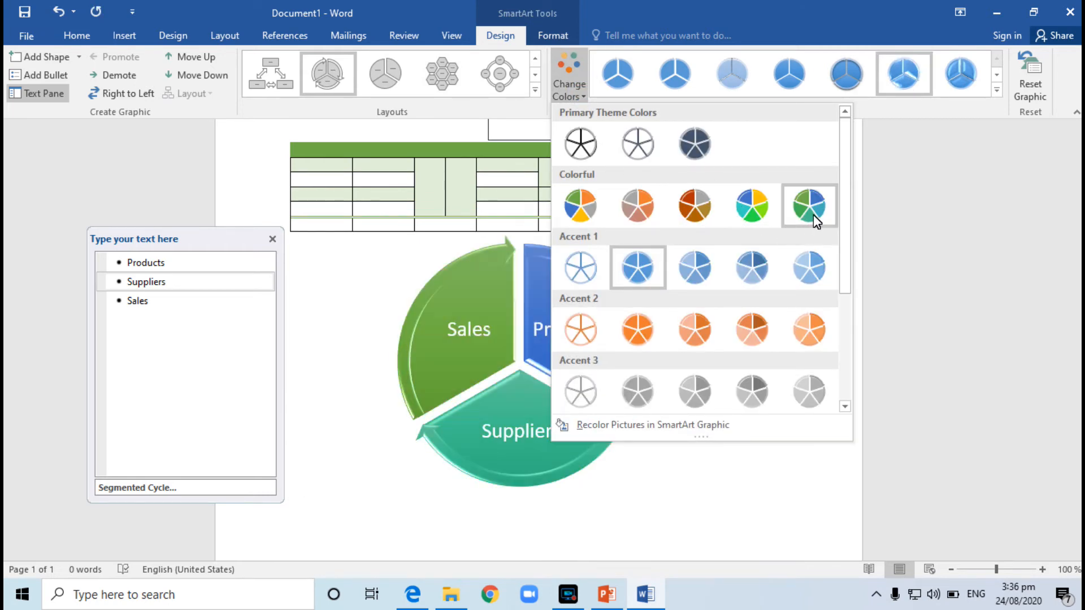
click(695, 205)
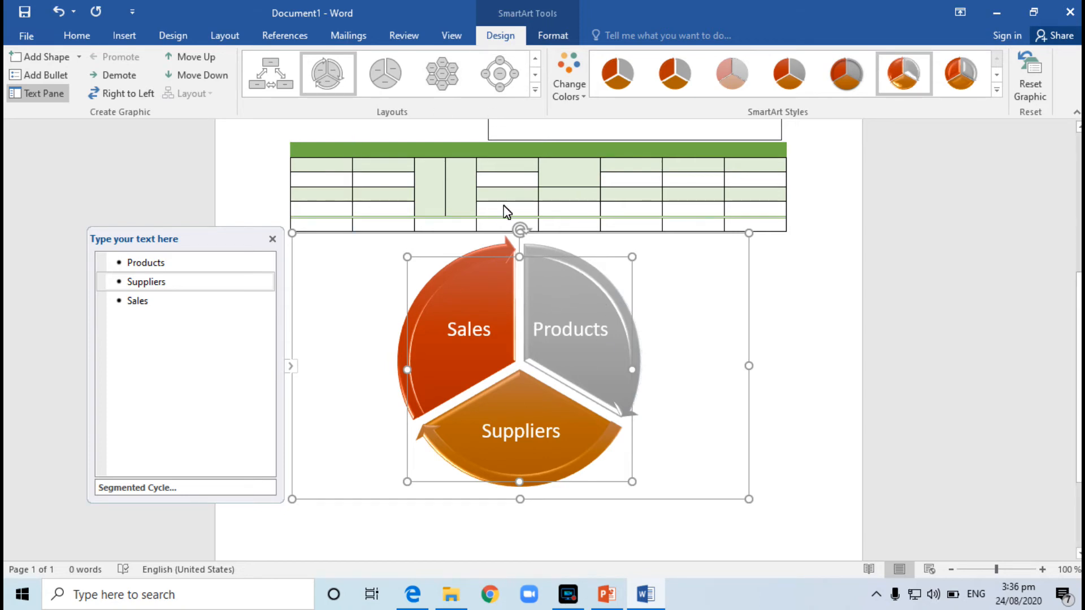
Step: Change the SmartArt layout to Nondirectional Cycle and paste a duplicate of the Suppliers shape into it
click(535, 91)
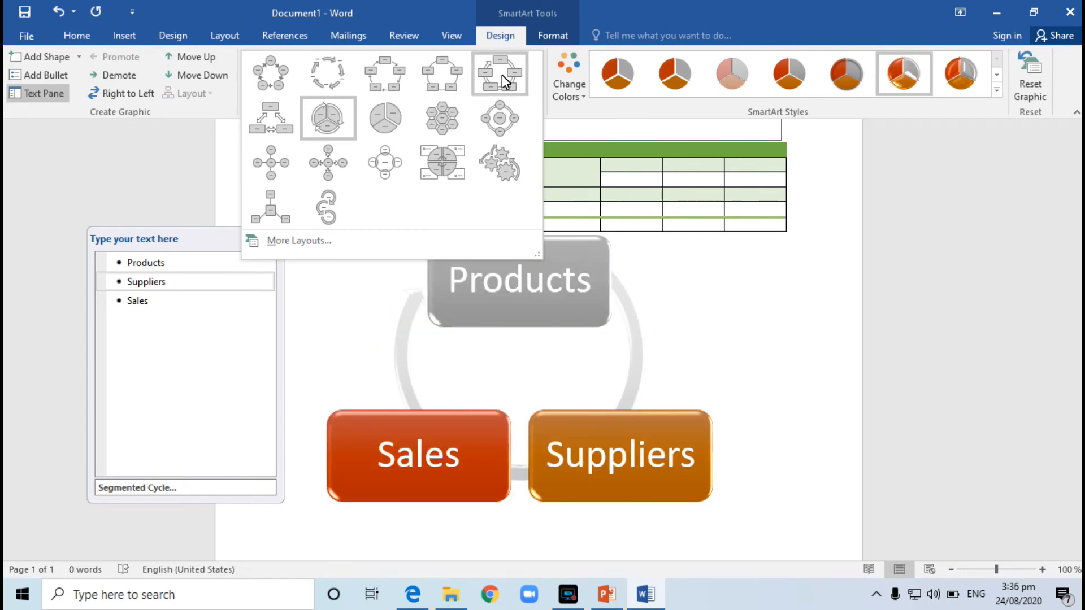
click(448, 67)
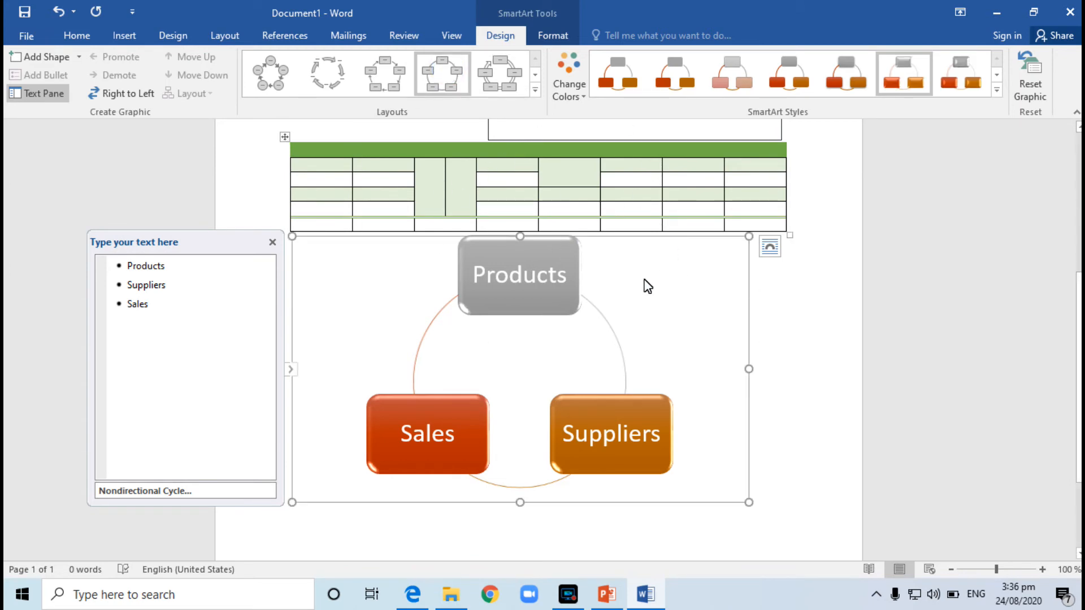
click(656, 411)
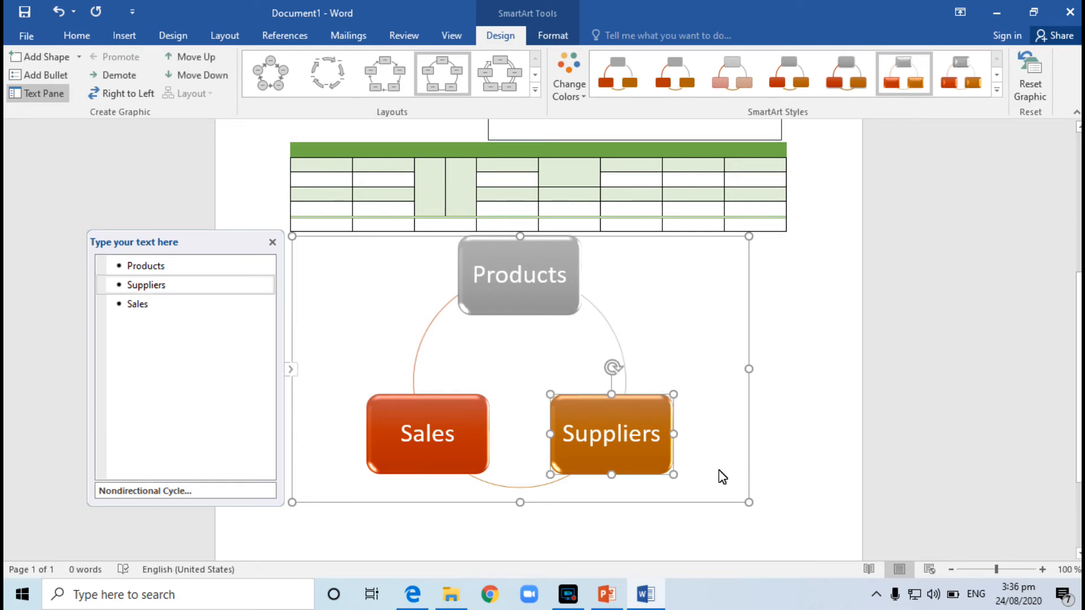
key(ctrl+v)
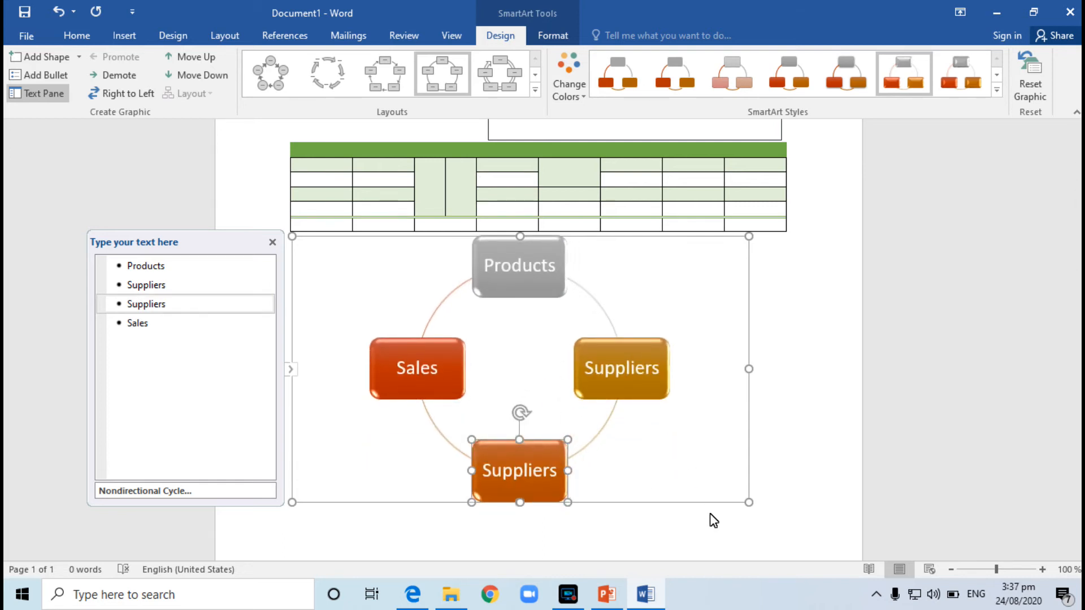
click(135, 42)
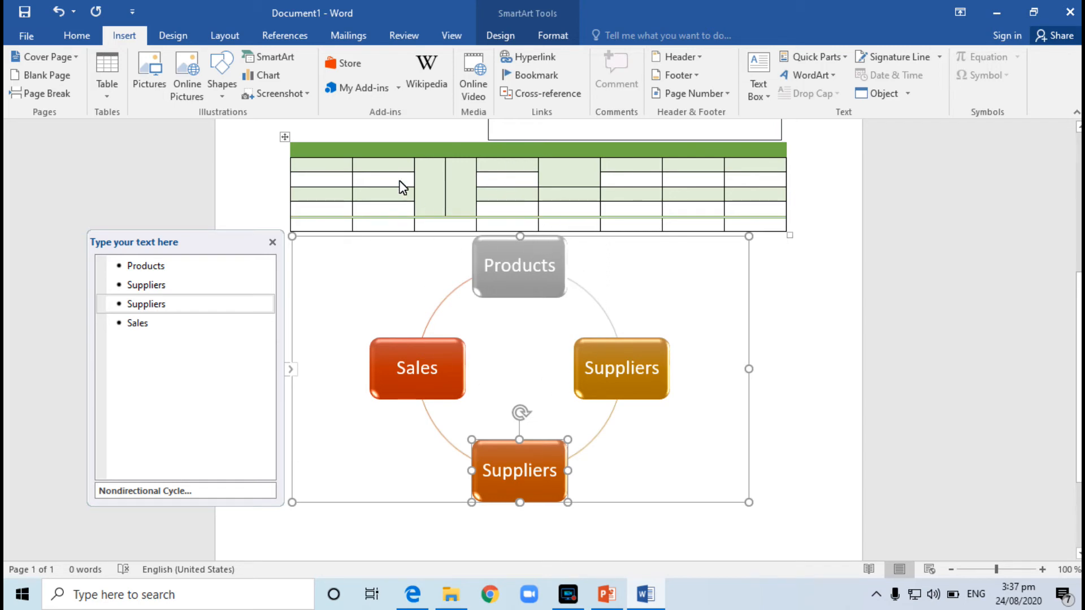
click(268, 76)
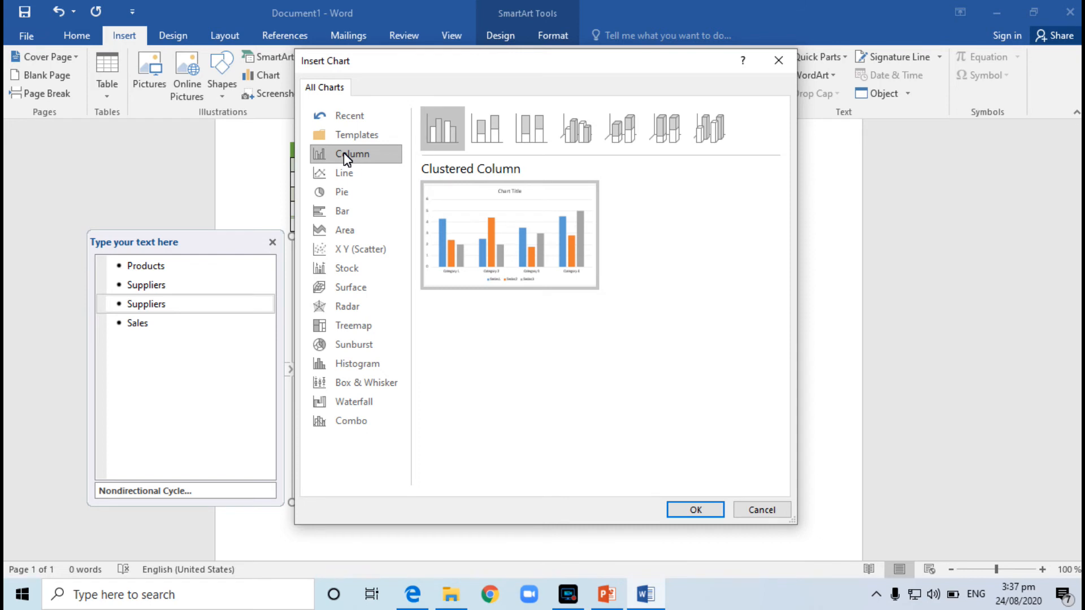
click(343, 172)
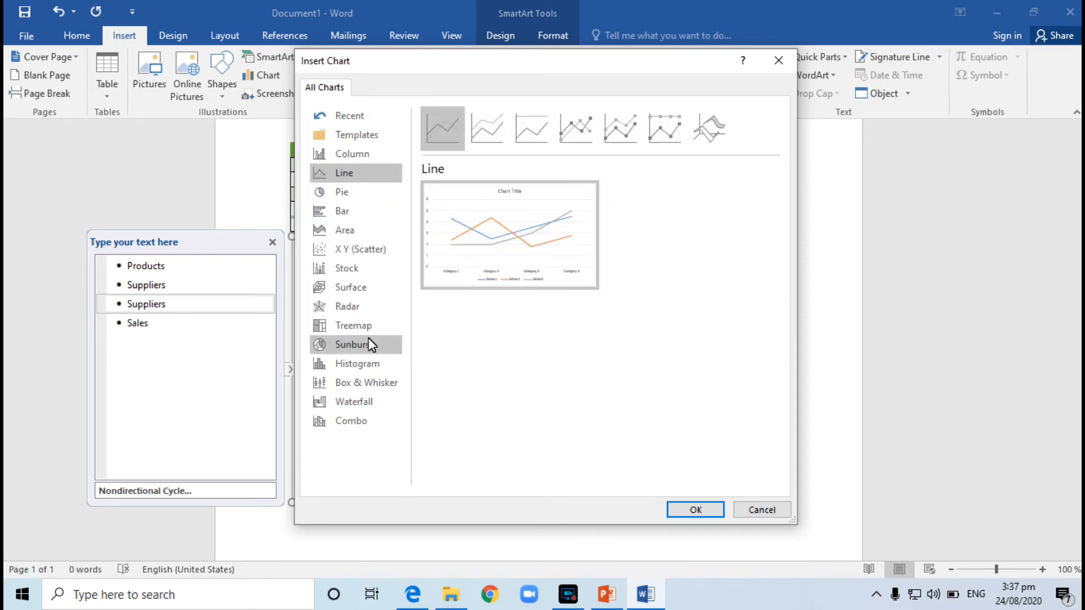
click(761, 510)
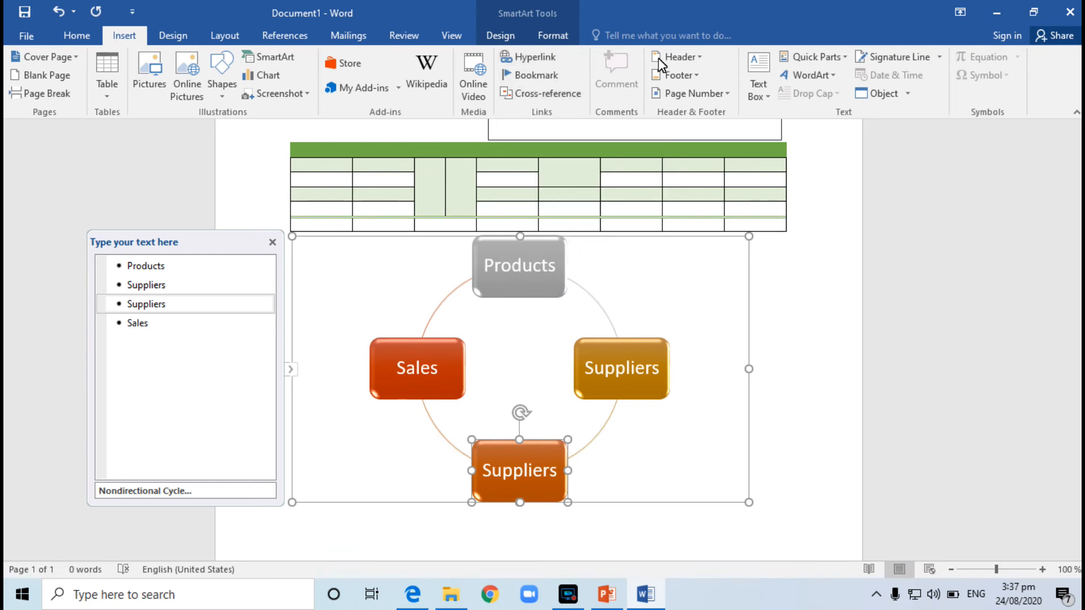
Step: Insert the Blank (Three Columns) header and select its first text placeholder
click(701, 58)
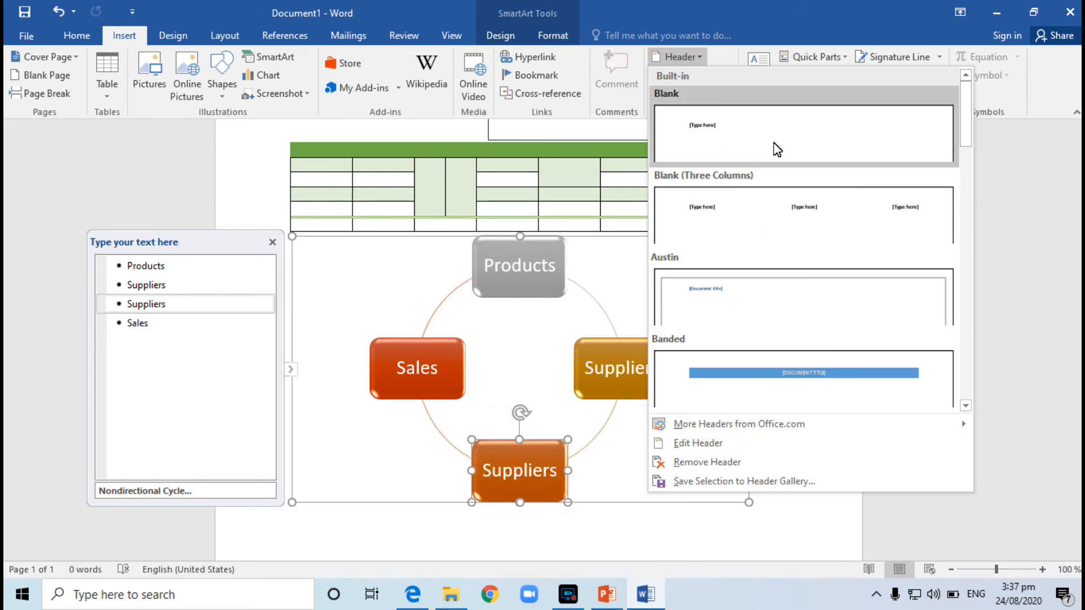
click(745, 195)
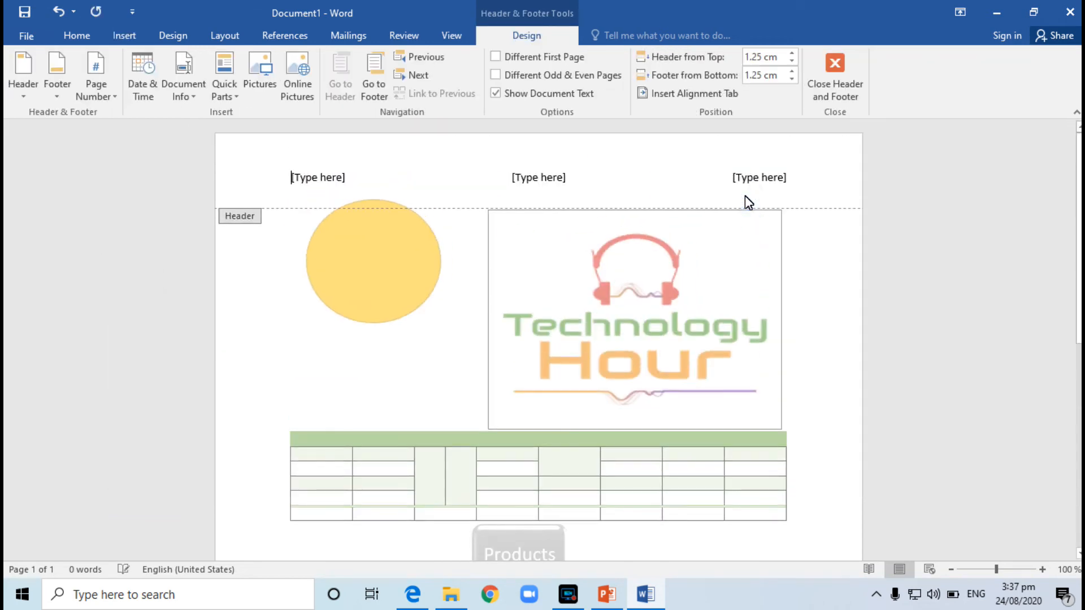
click(319, 179)
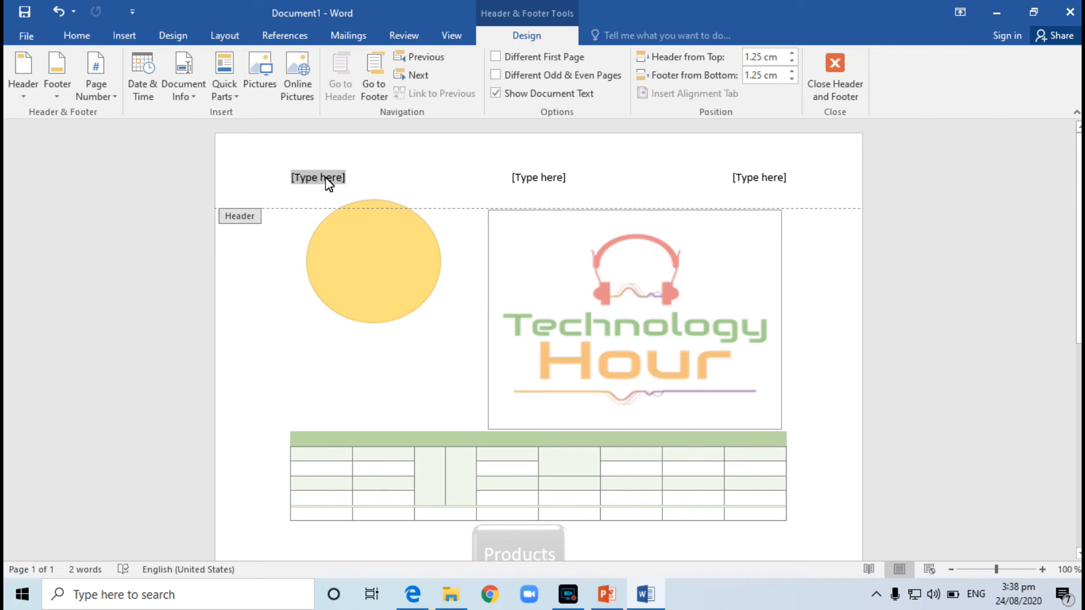
Step: Add a centered Plain Number 2 page number at the top of the page, and close the header
click(111, 92)
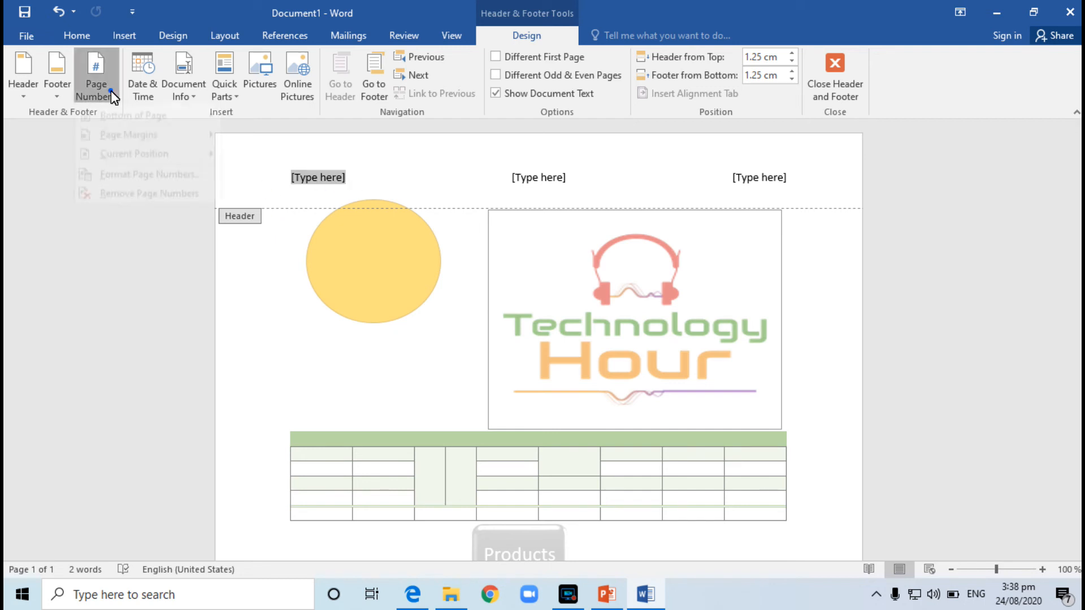
mouse_move(109, 116)
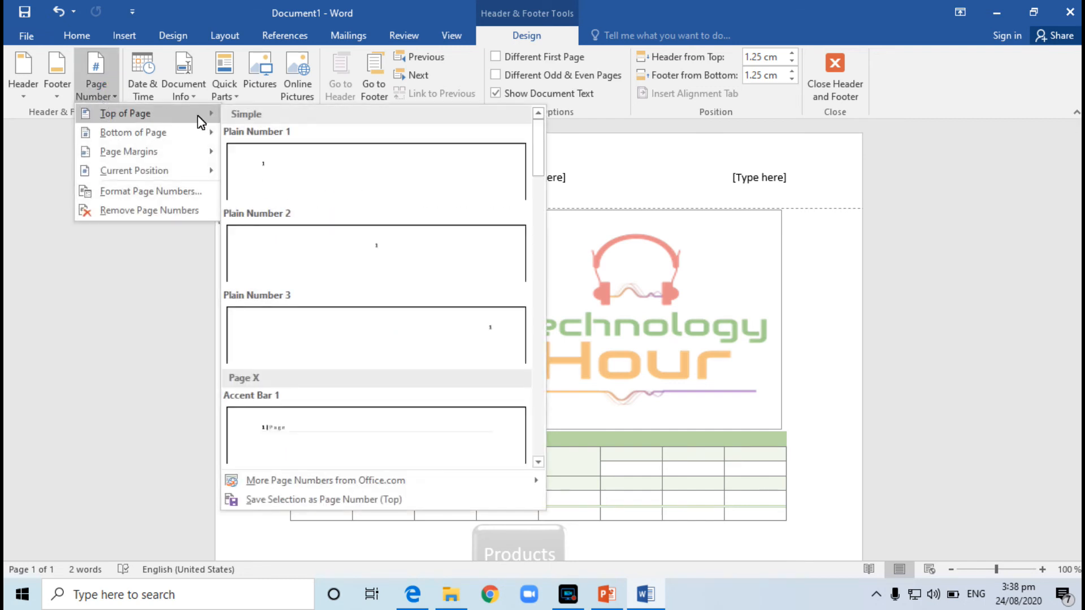
click(371, 268)
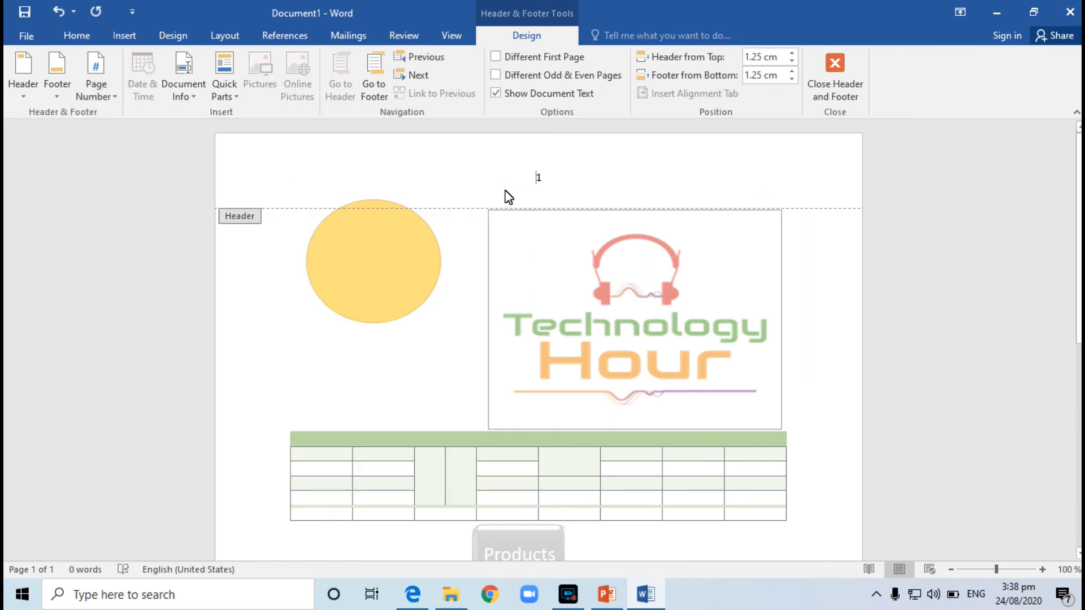
click(821, 93)
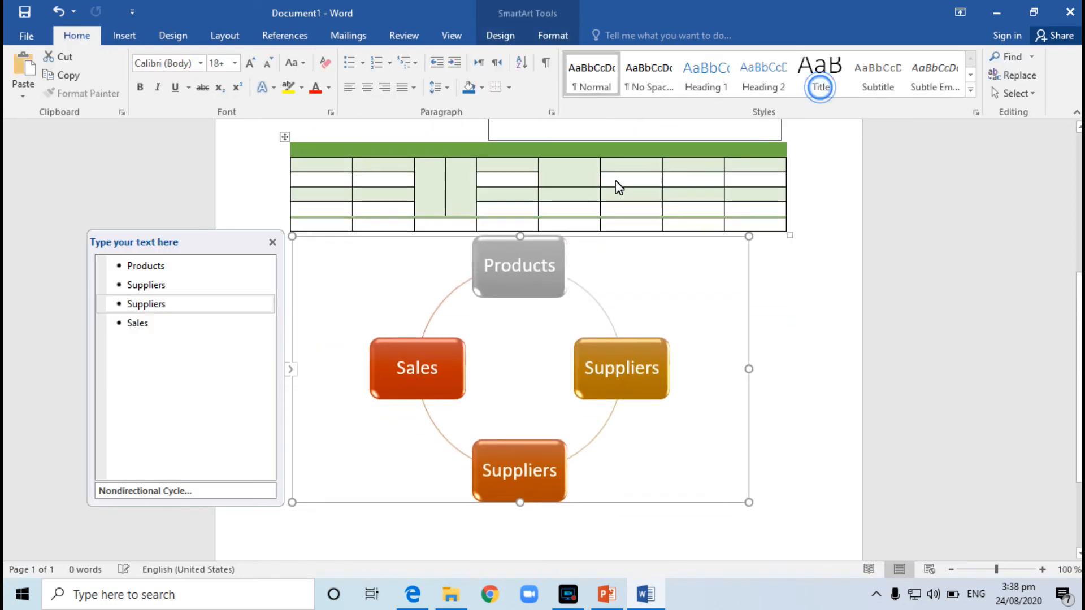
Step: Bring up the commands for inserting objects, with the blank area below the SmartArt graphic in view
scroll(688, 155, down, 4)
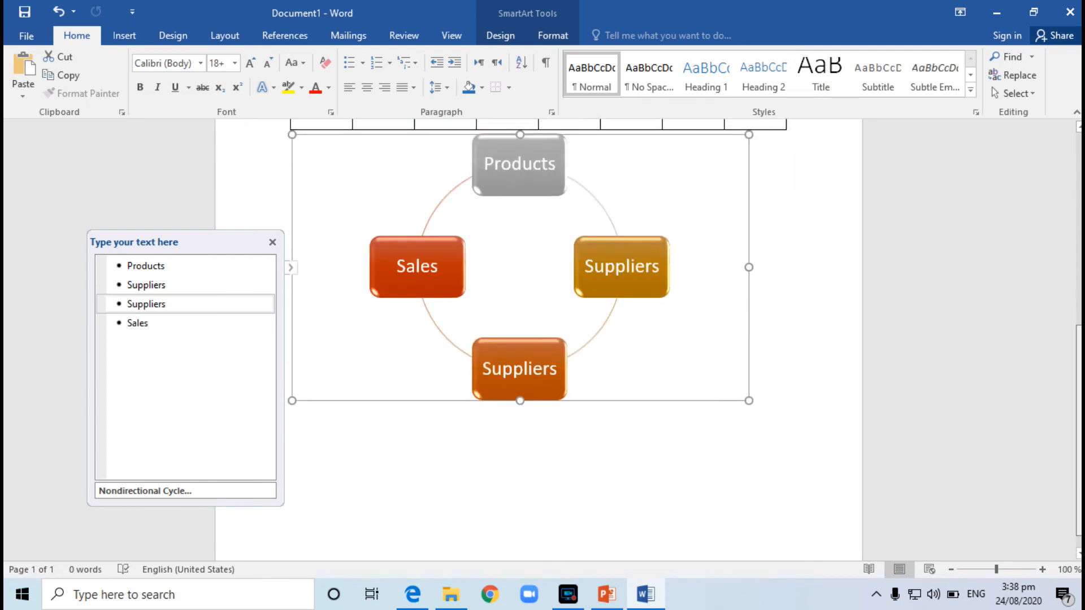
click(550, 34)
click(135, 40)
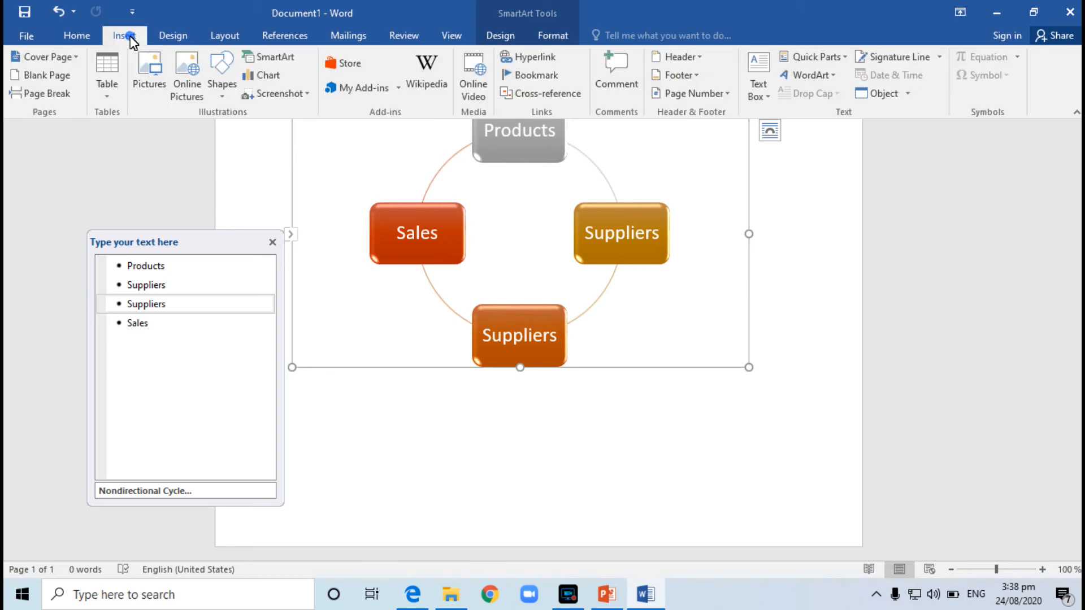